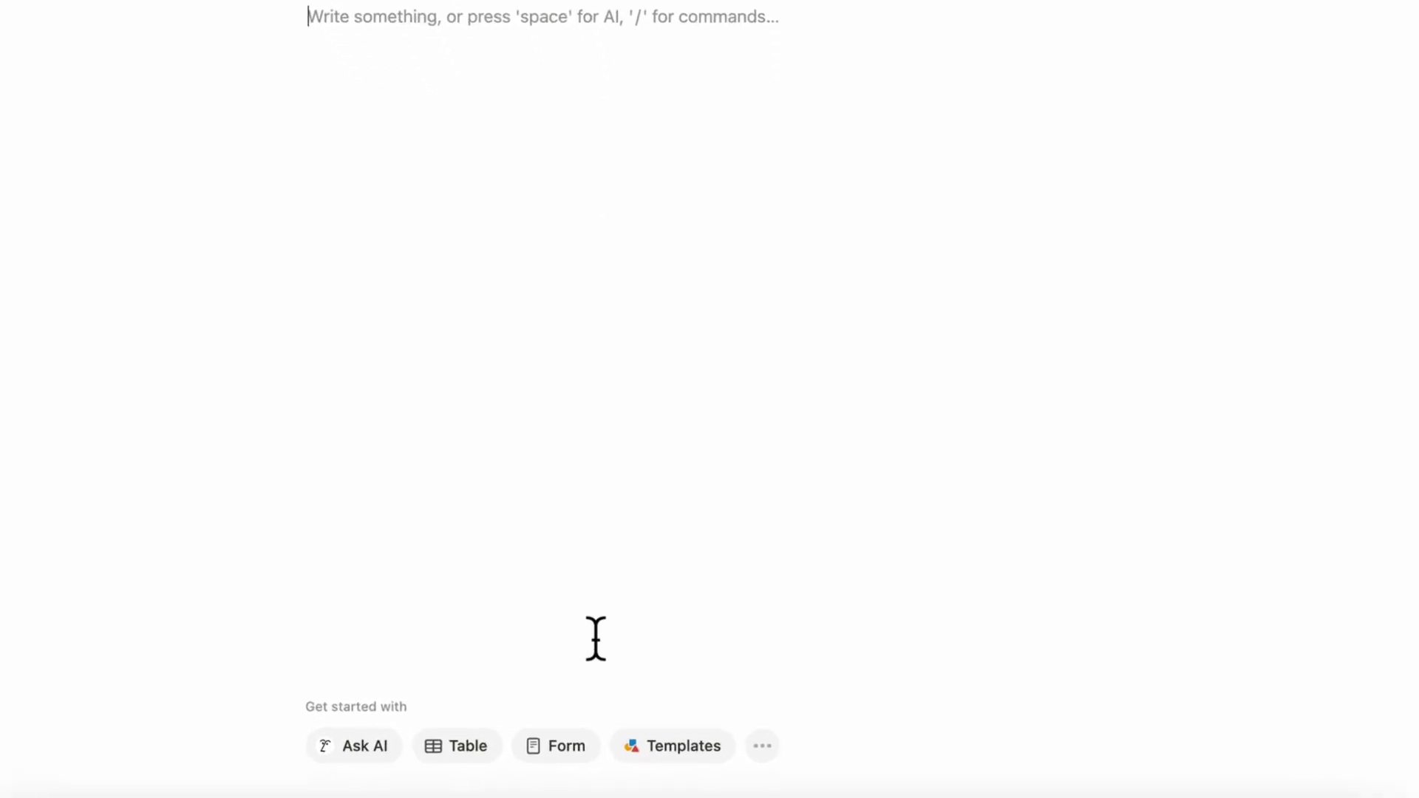
Insert a form database with /form and title it 'Sample Form'
left_click(443, 213)
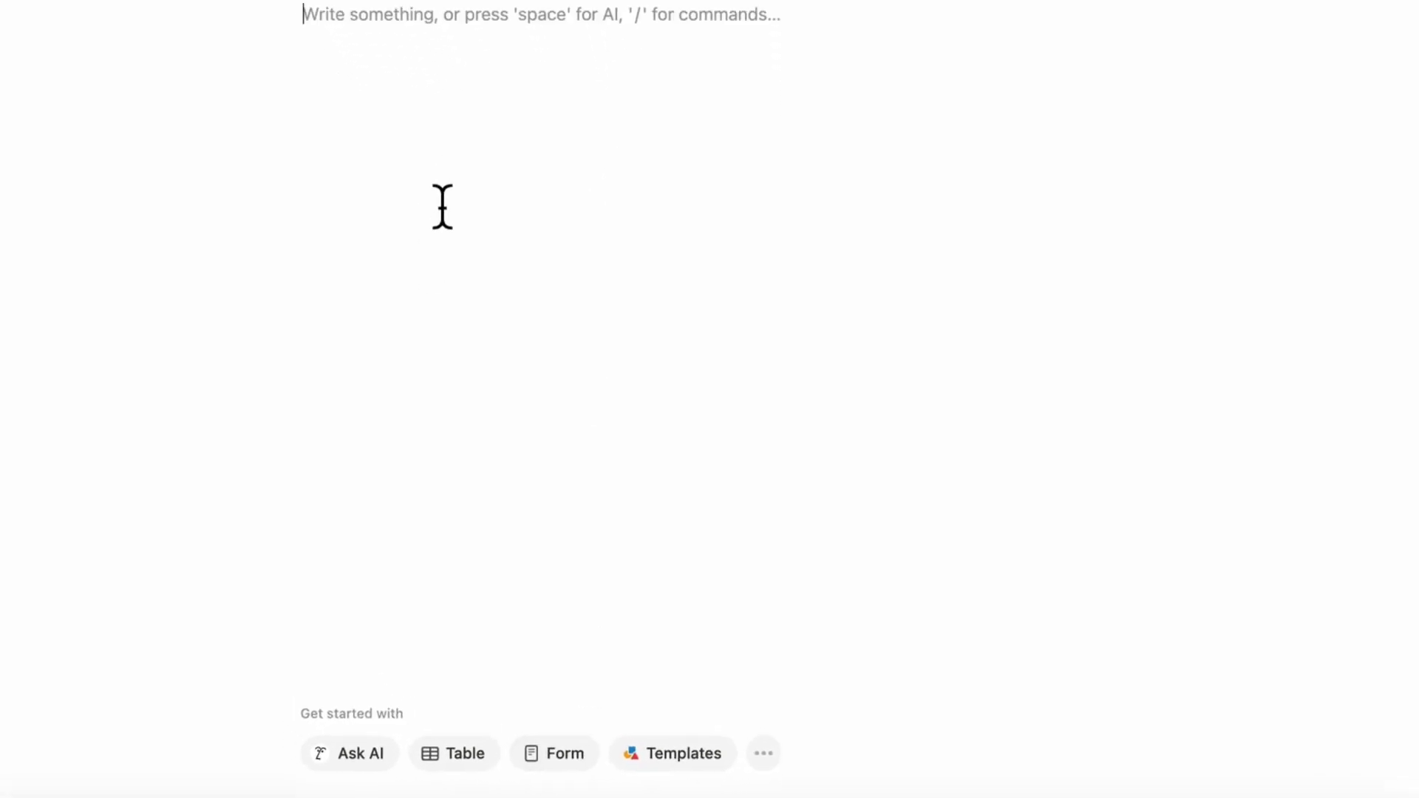
type("/form")
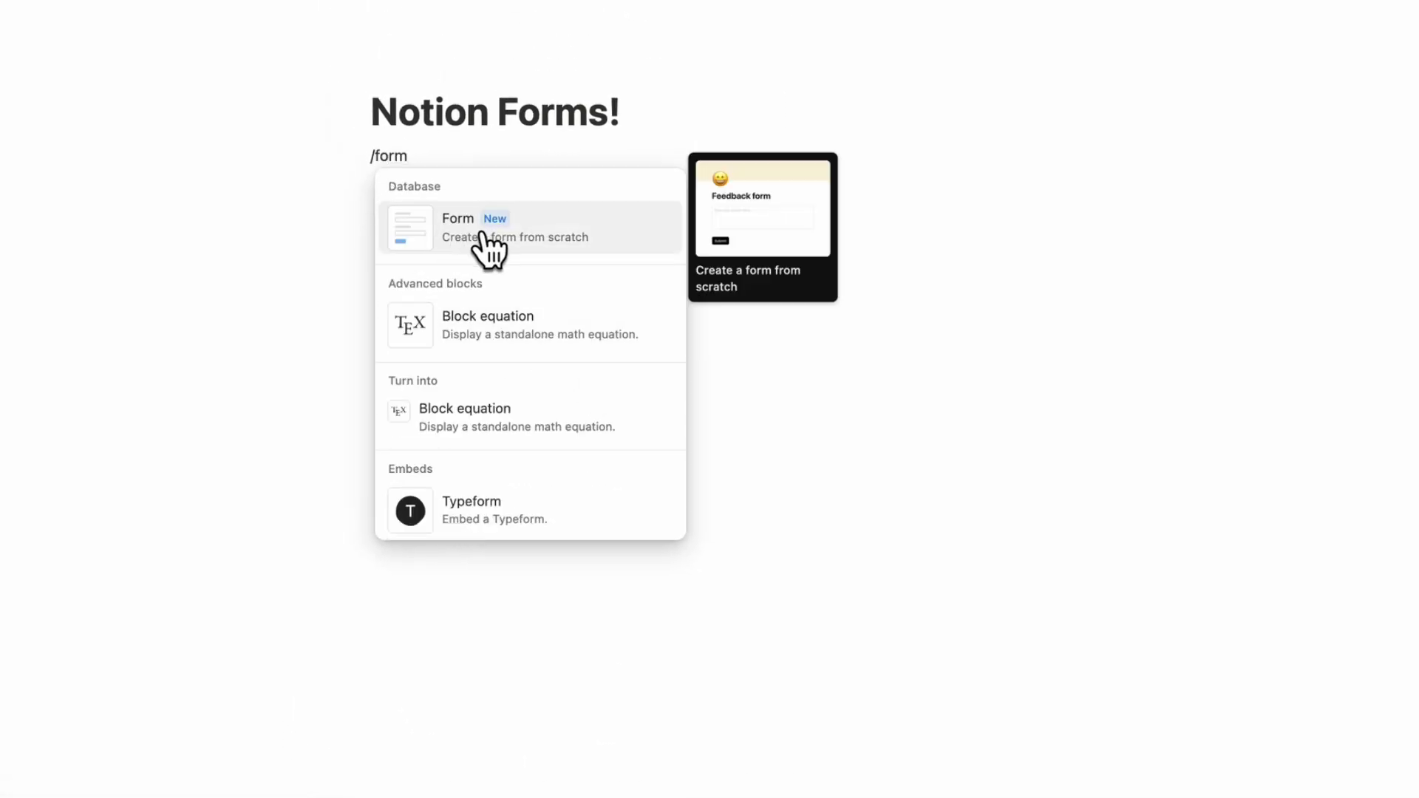
left_click(475, 235)
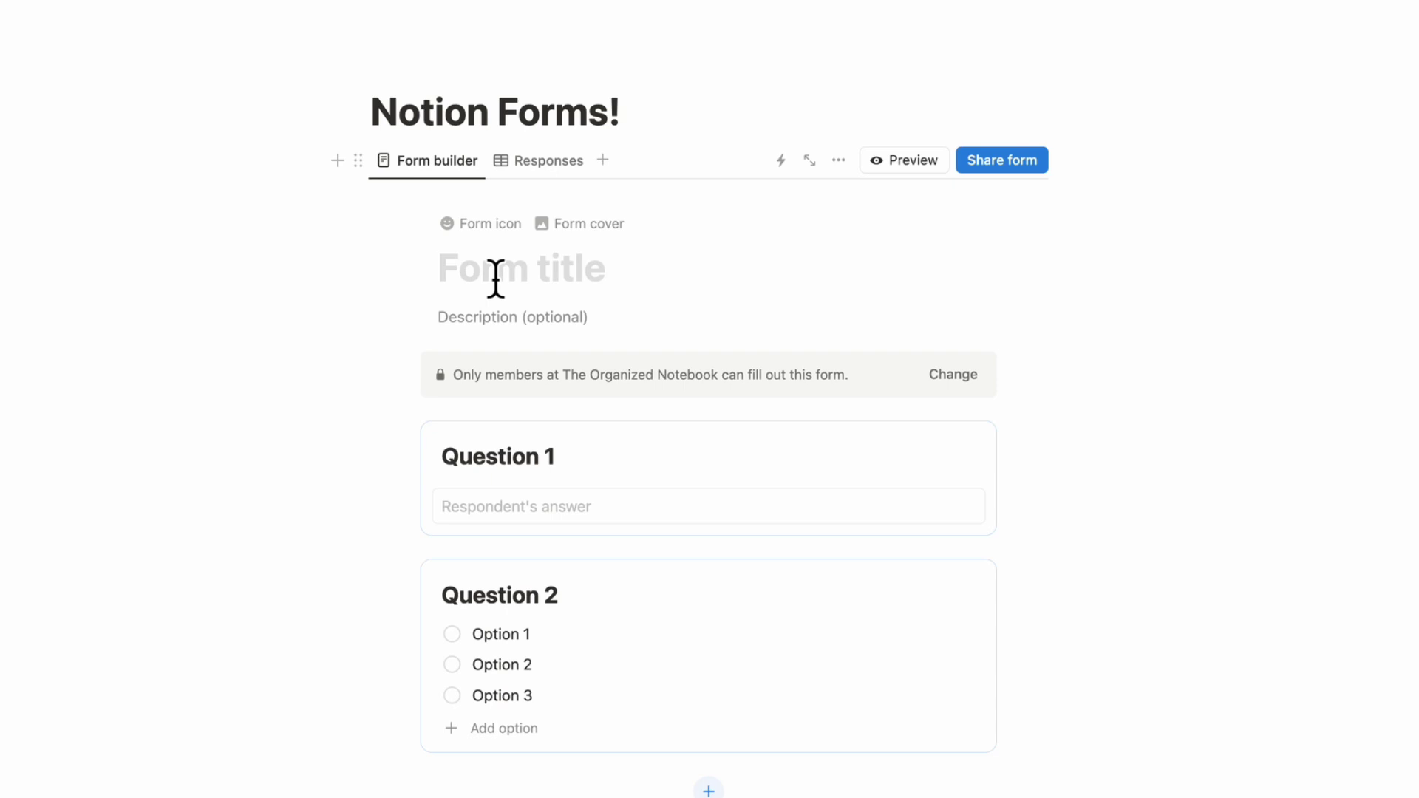
left_click(495, 279)
type("Sample Form")
scroll(572, 262, "down", 3)
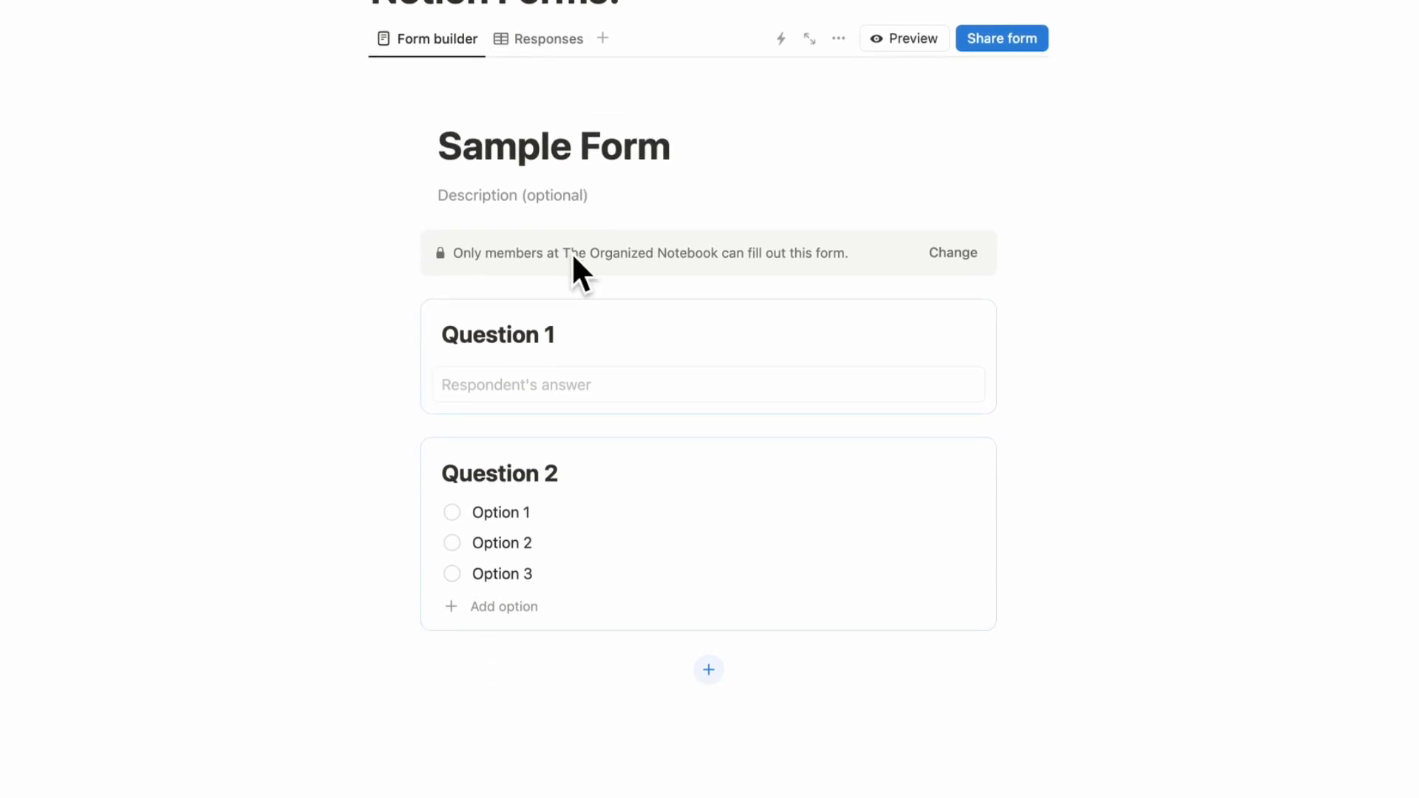
scroll(579, 272, "up", 1)
Check the form's share link options, then view its empty Responses table
left_click(548, 87)
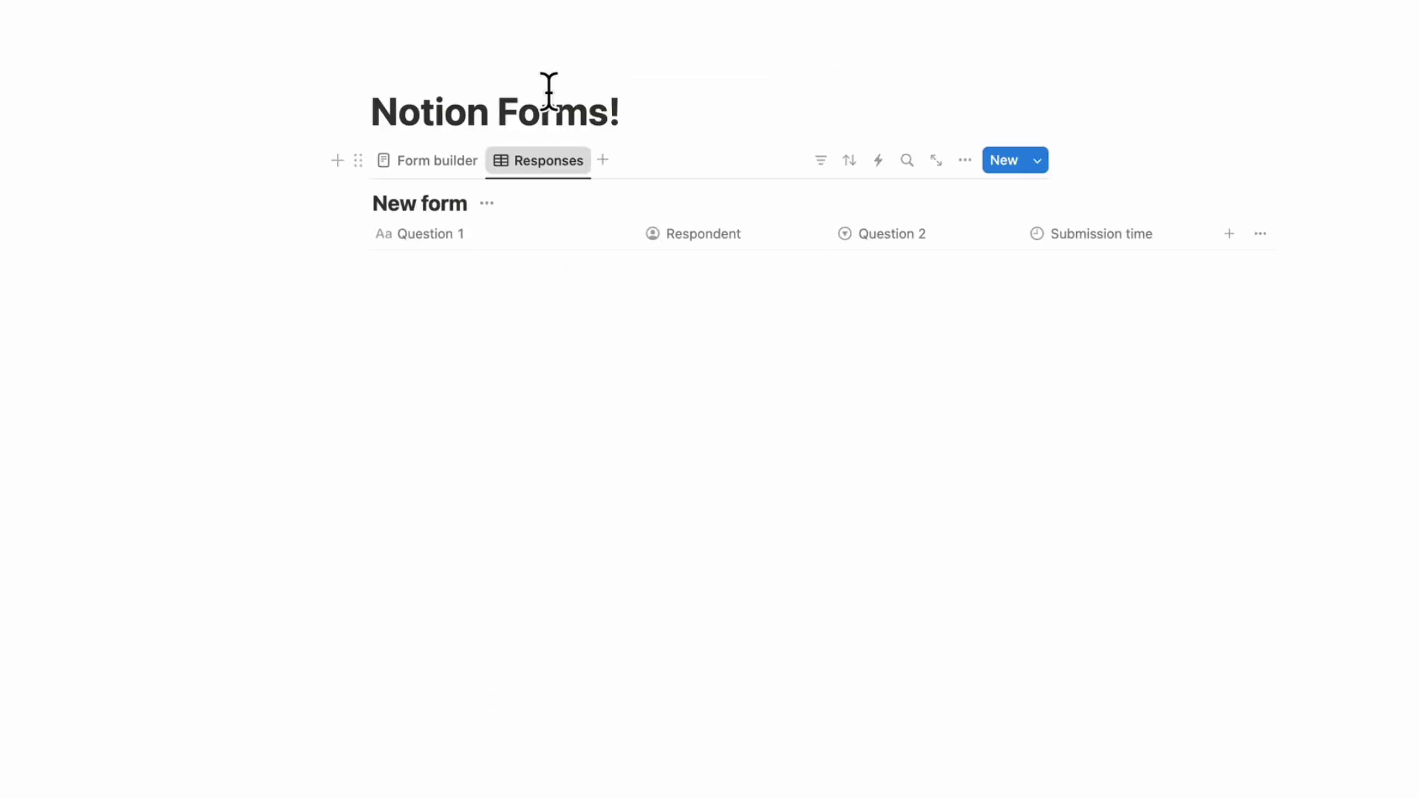
left_click(454, 166)
left_click(1017, 166)
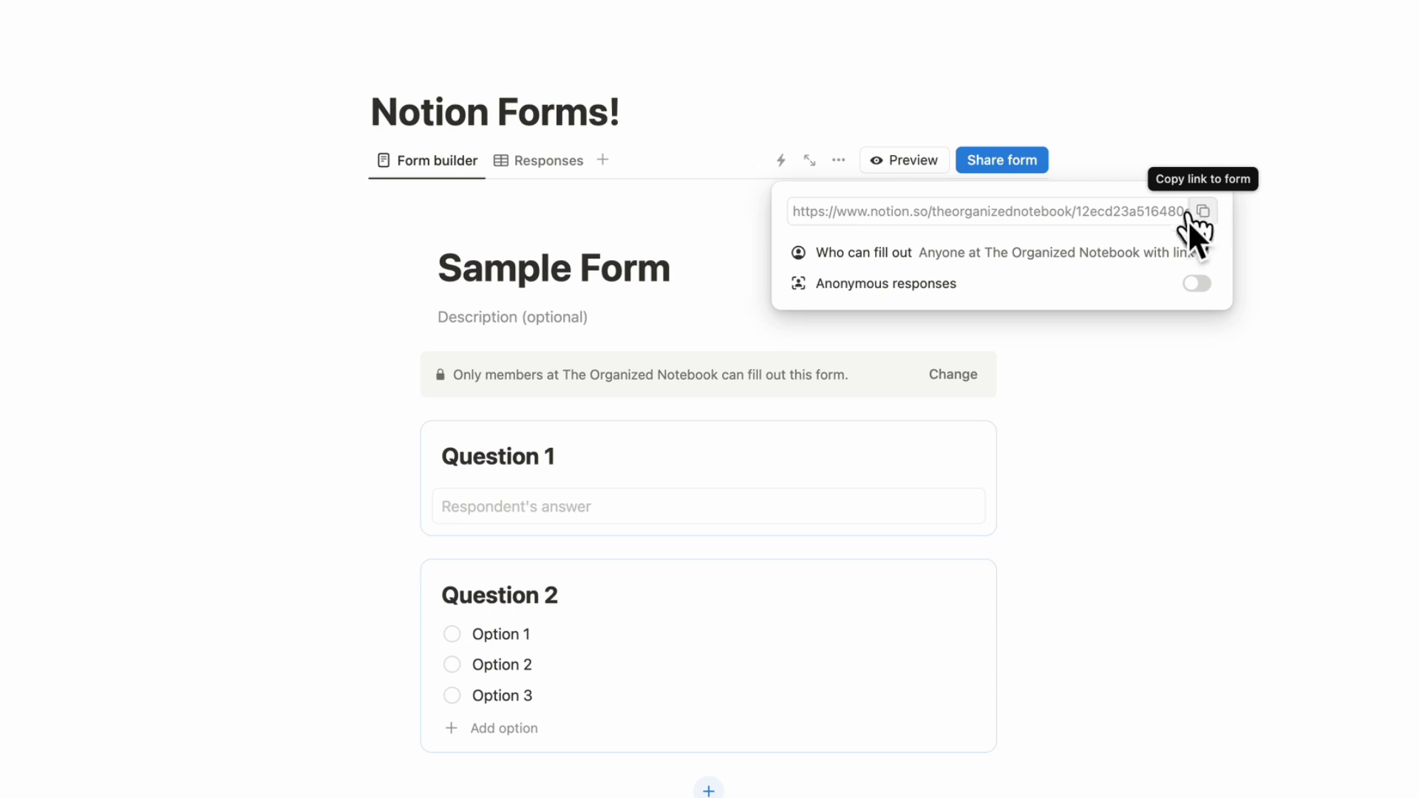
left_click(547, 155)
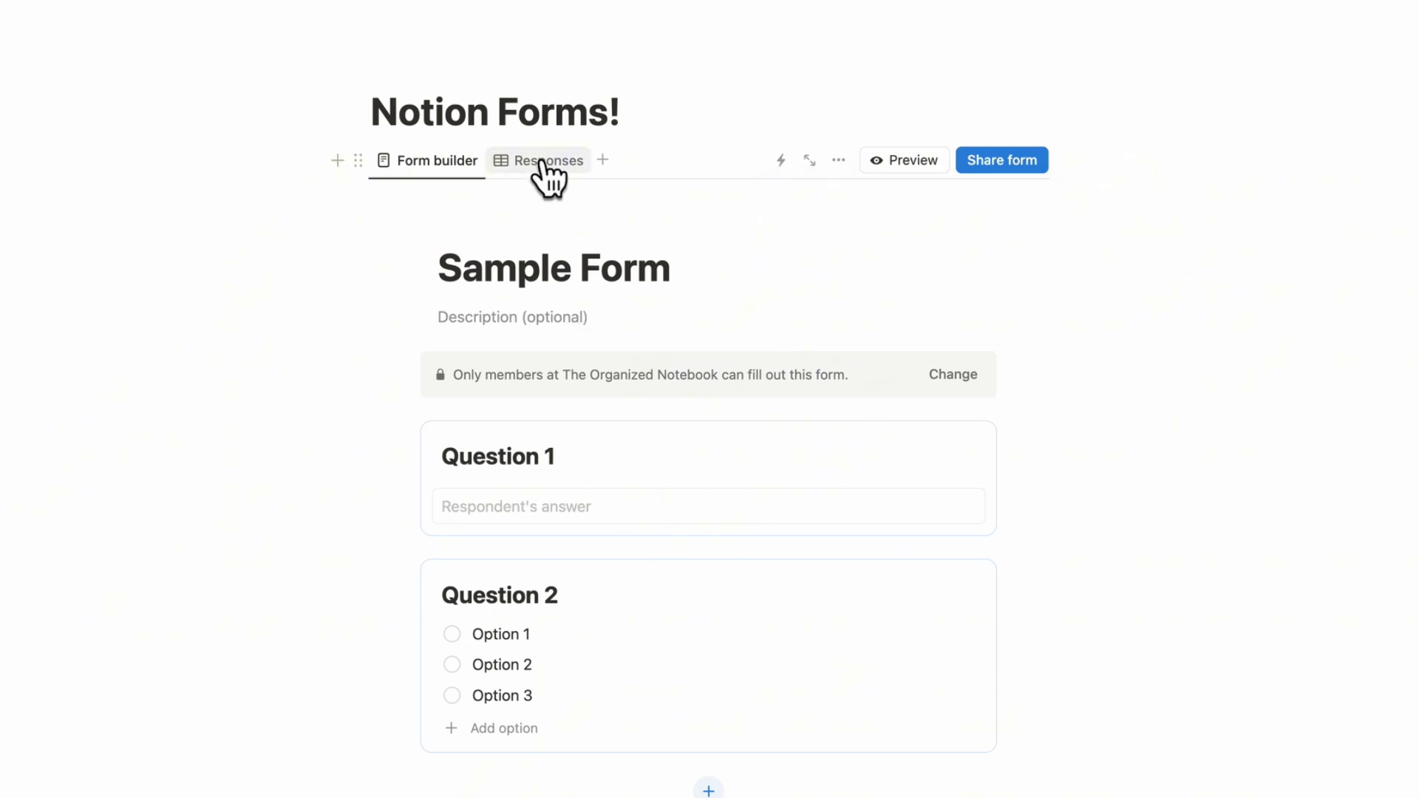
left_click(543, 159)
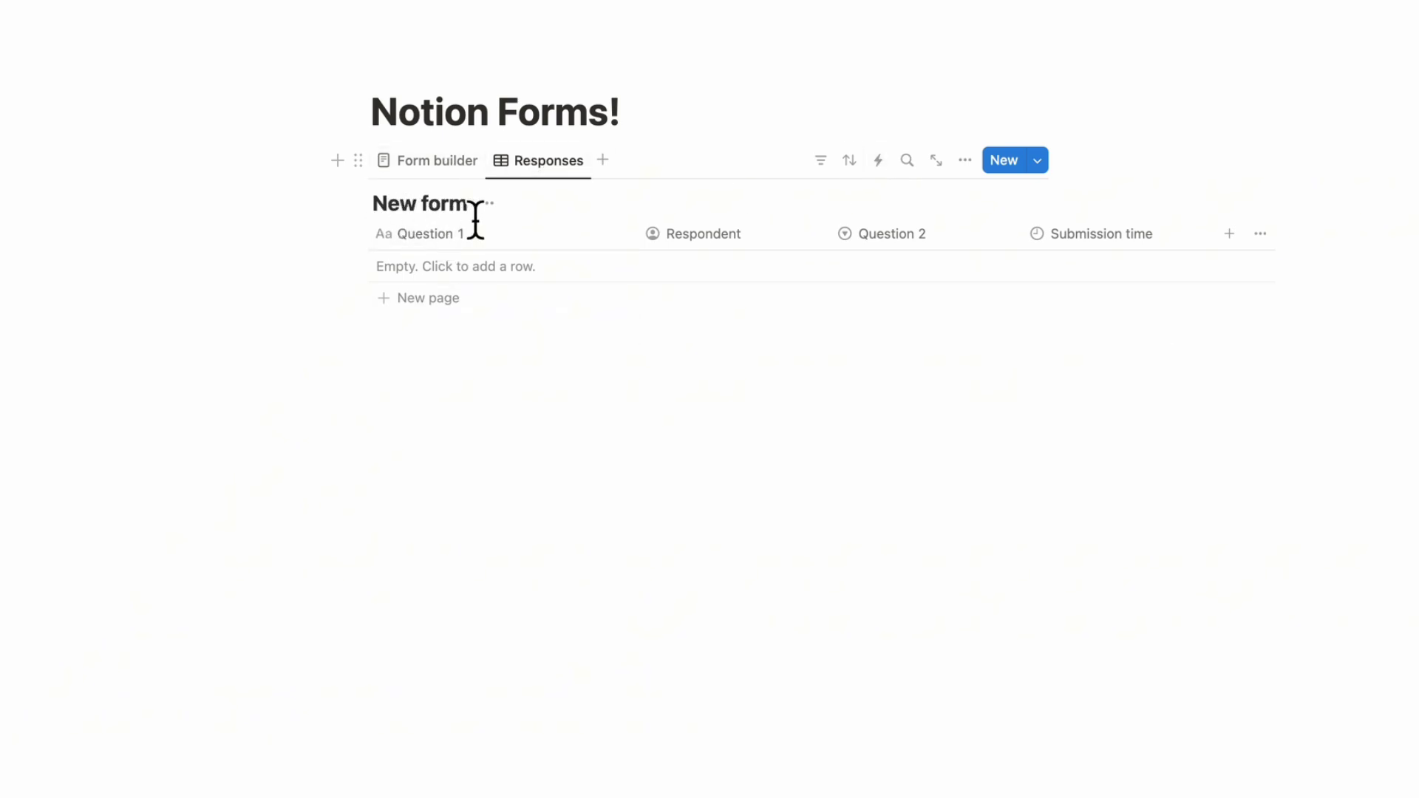
Below the responses table, insert a linked table view of the New form database
scroll(681, 266, "right", 5)
scroll(714, 270, "left", 5)
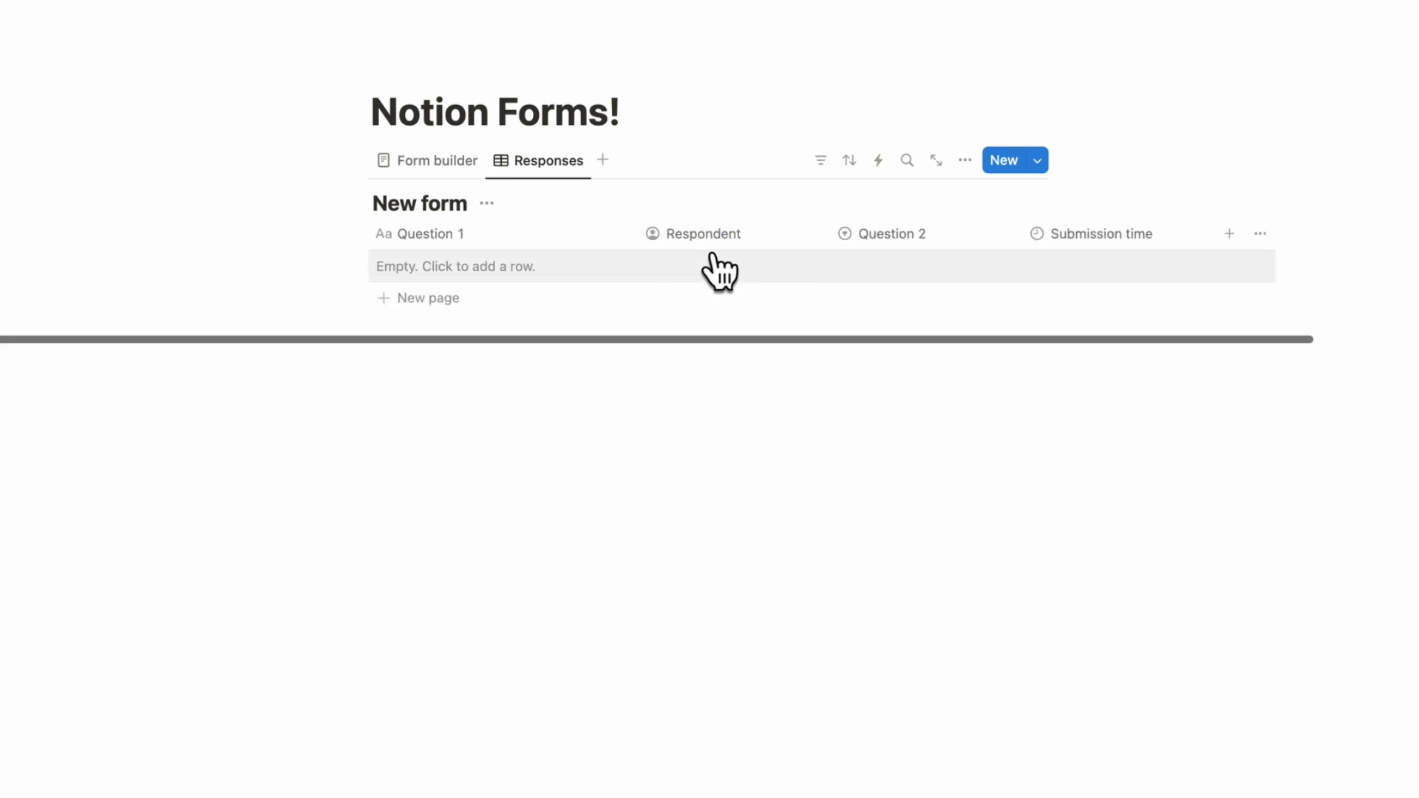
left_click(576, 434)
type("/linked")
left_click(605, 453)
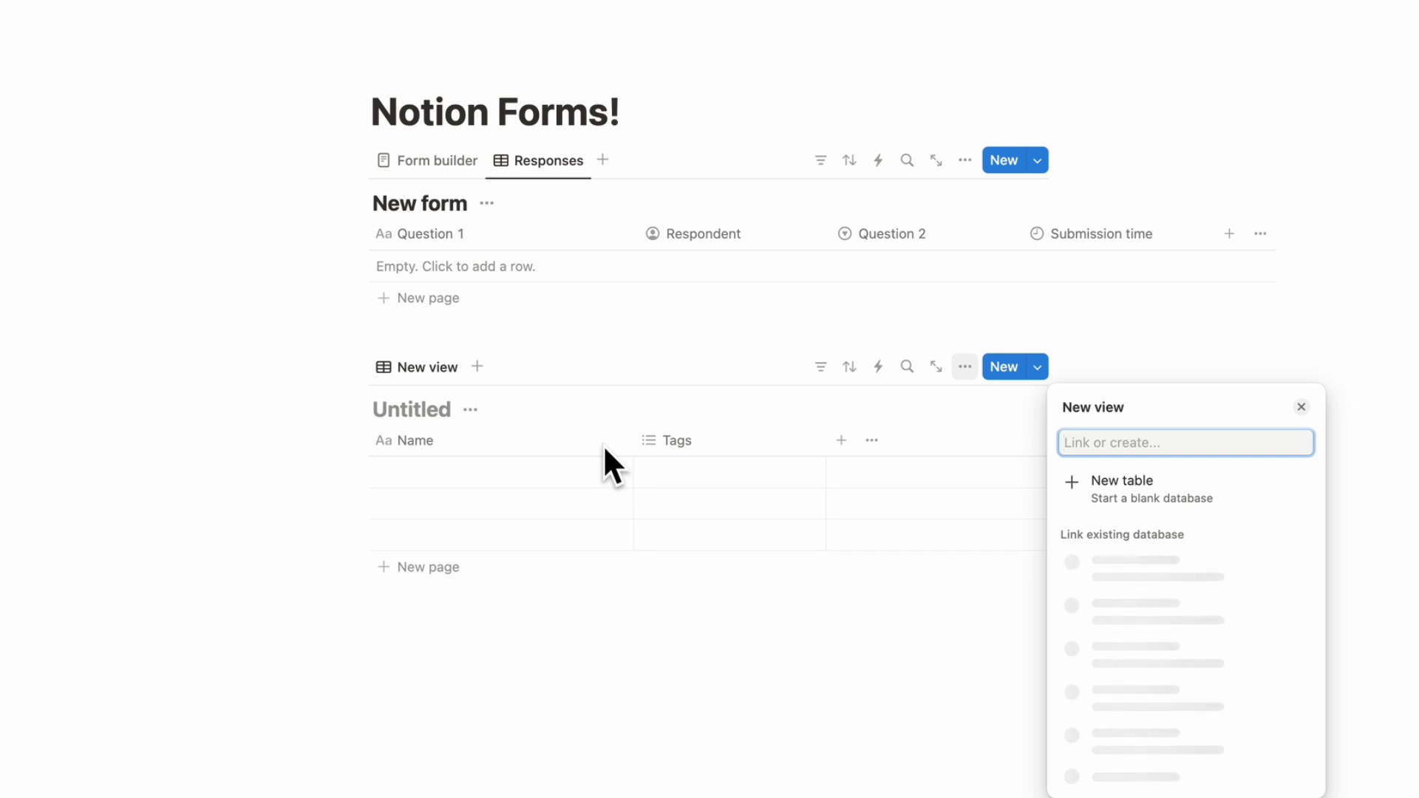
type("new form")
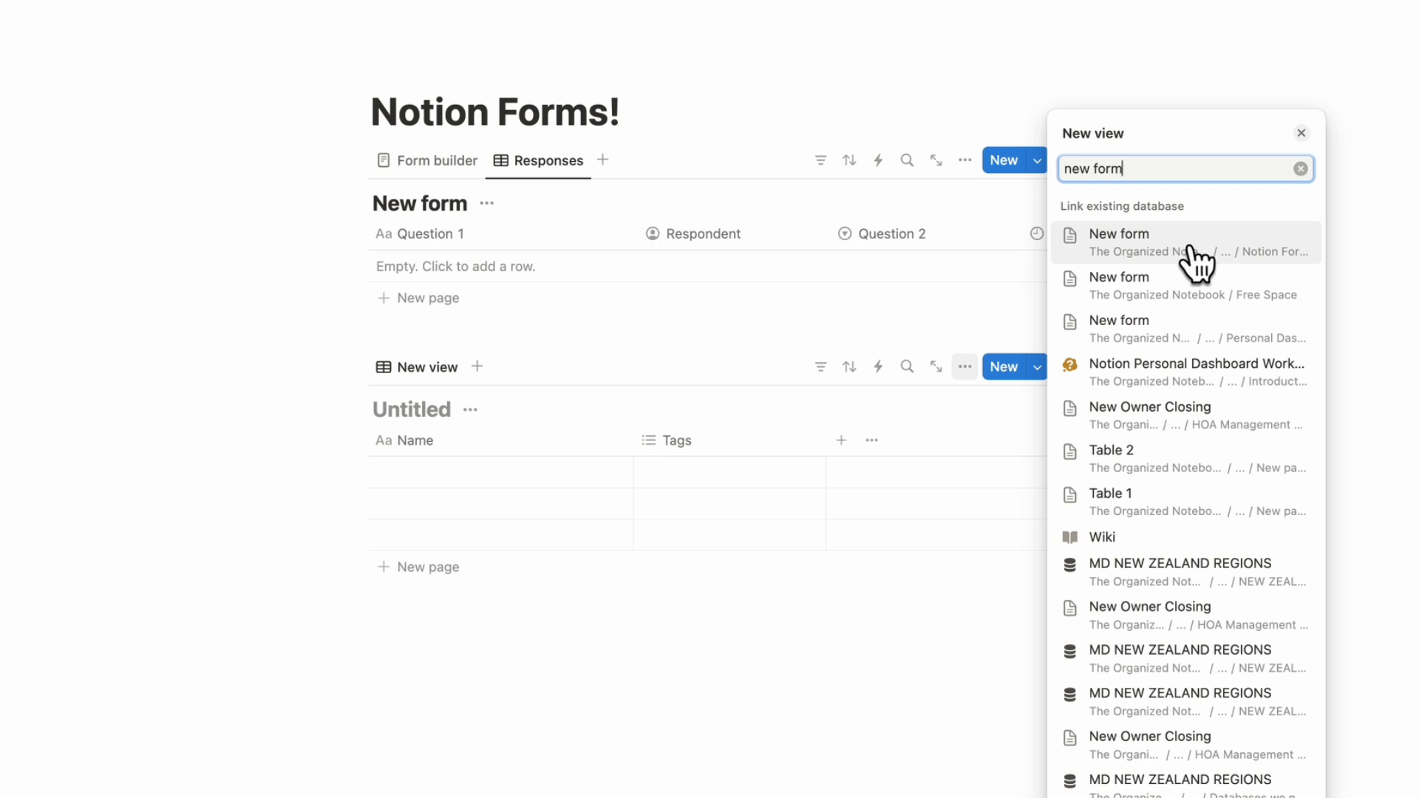
left_click(1190, 248)
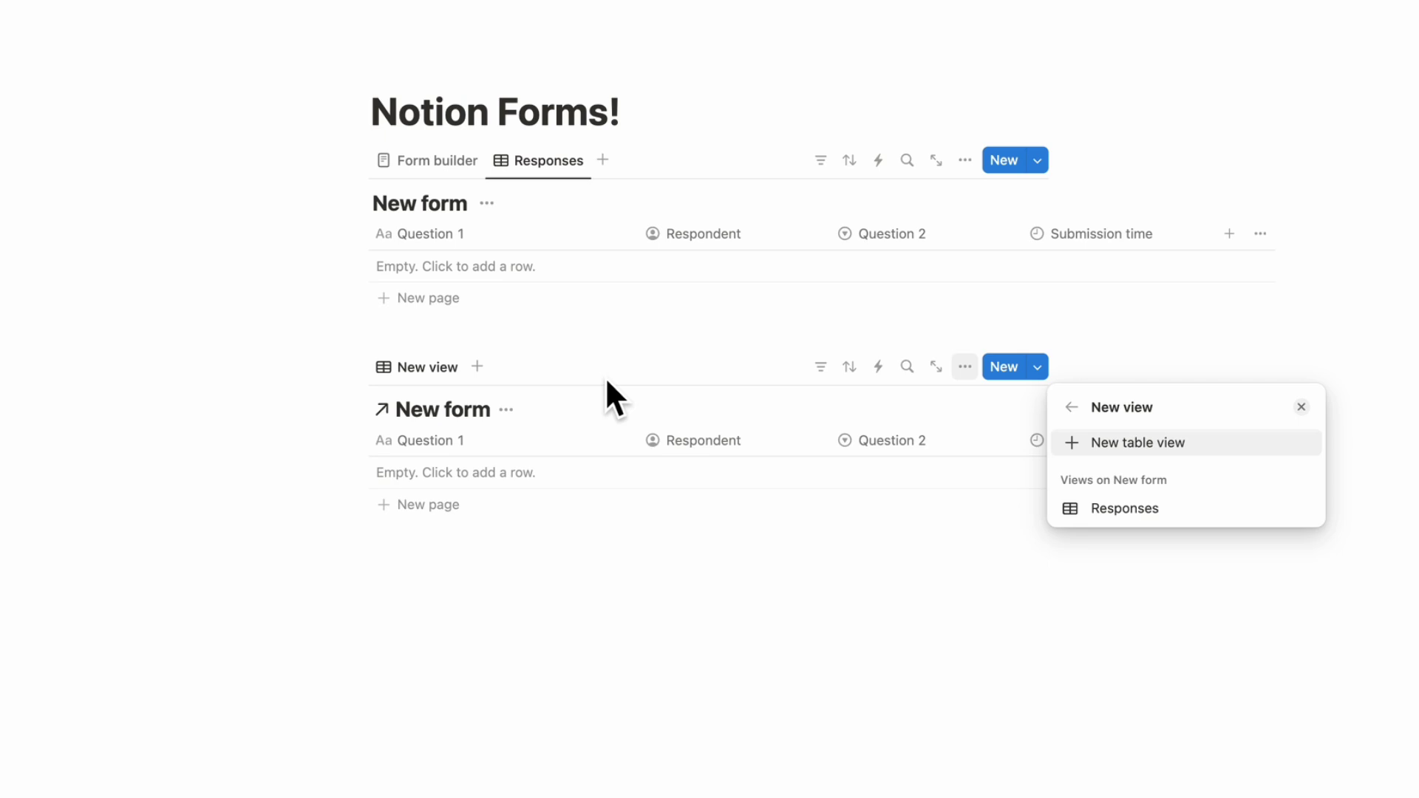
left_click(389, 370)
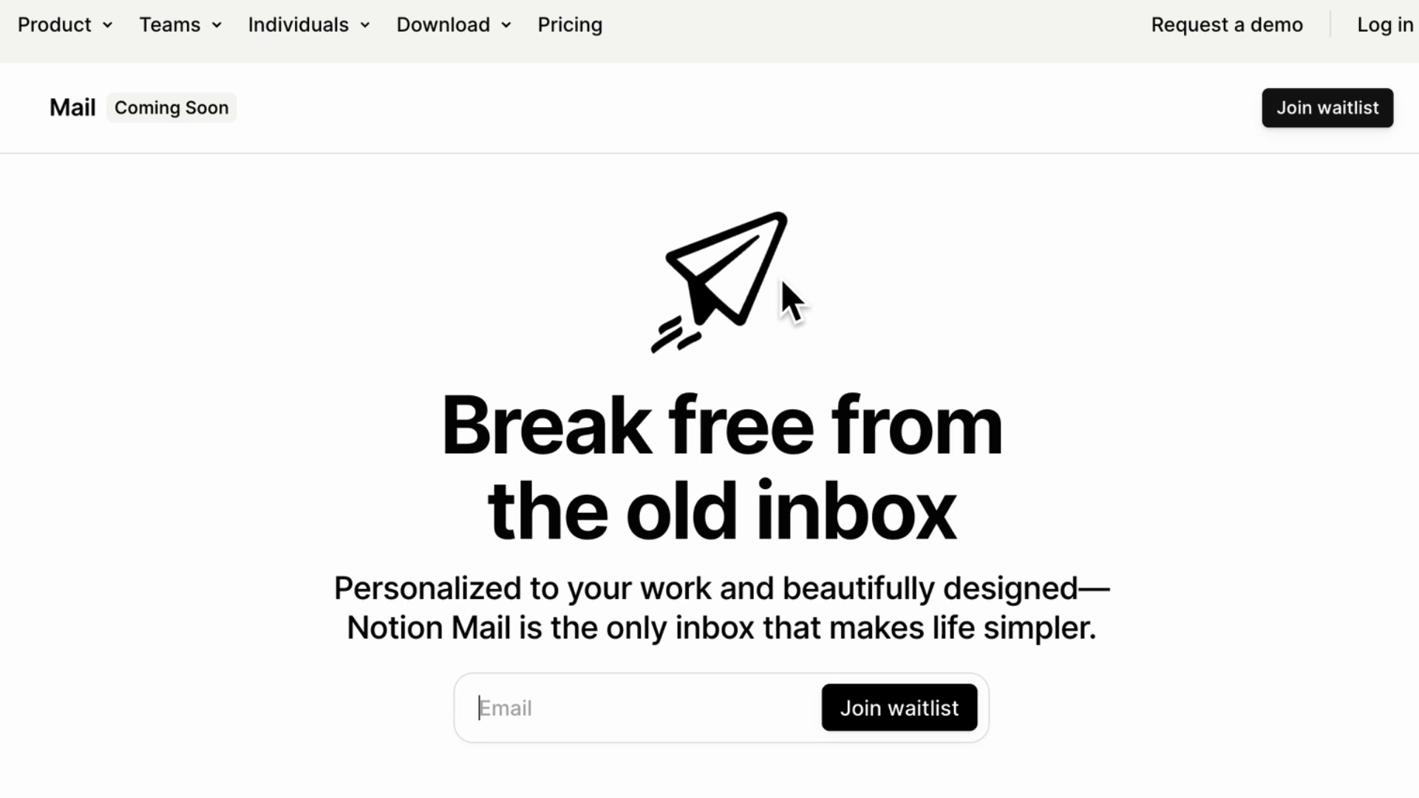
Scroll the Notion Mail waitlist page down past the inbox demo to the Auto-reply and AI sections
scroll(1022, 436, "down", 4)
scroll(1021, 436, "down", 6)
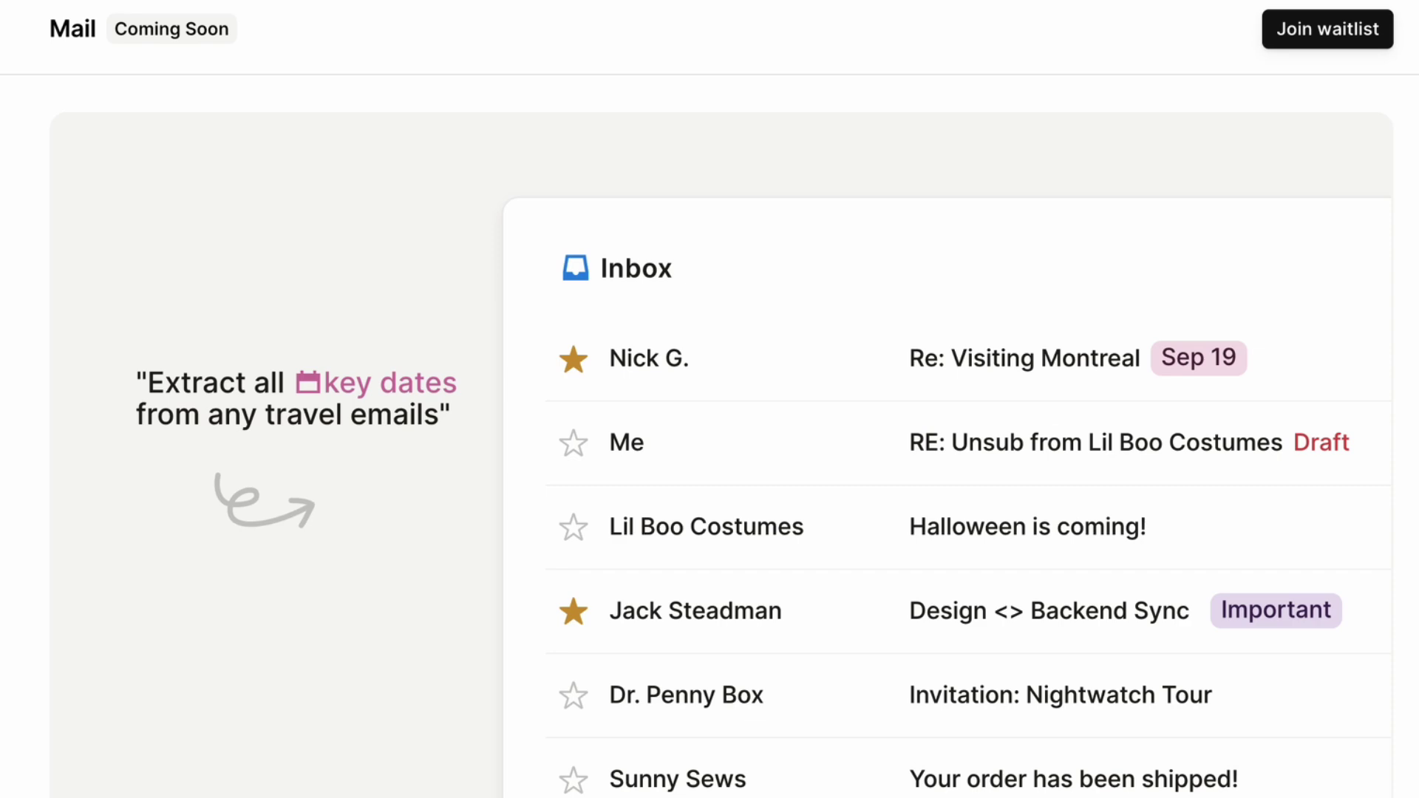
Scroll further down the Notion Mail page to 'Email, faster than ever'
scroll(710, 443, "down", 3)
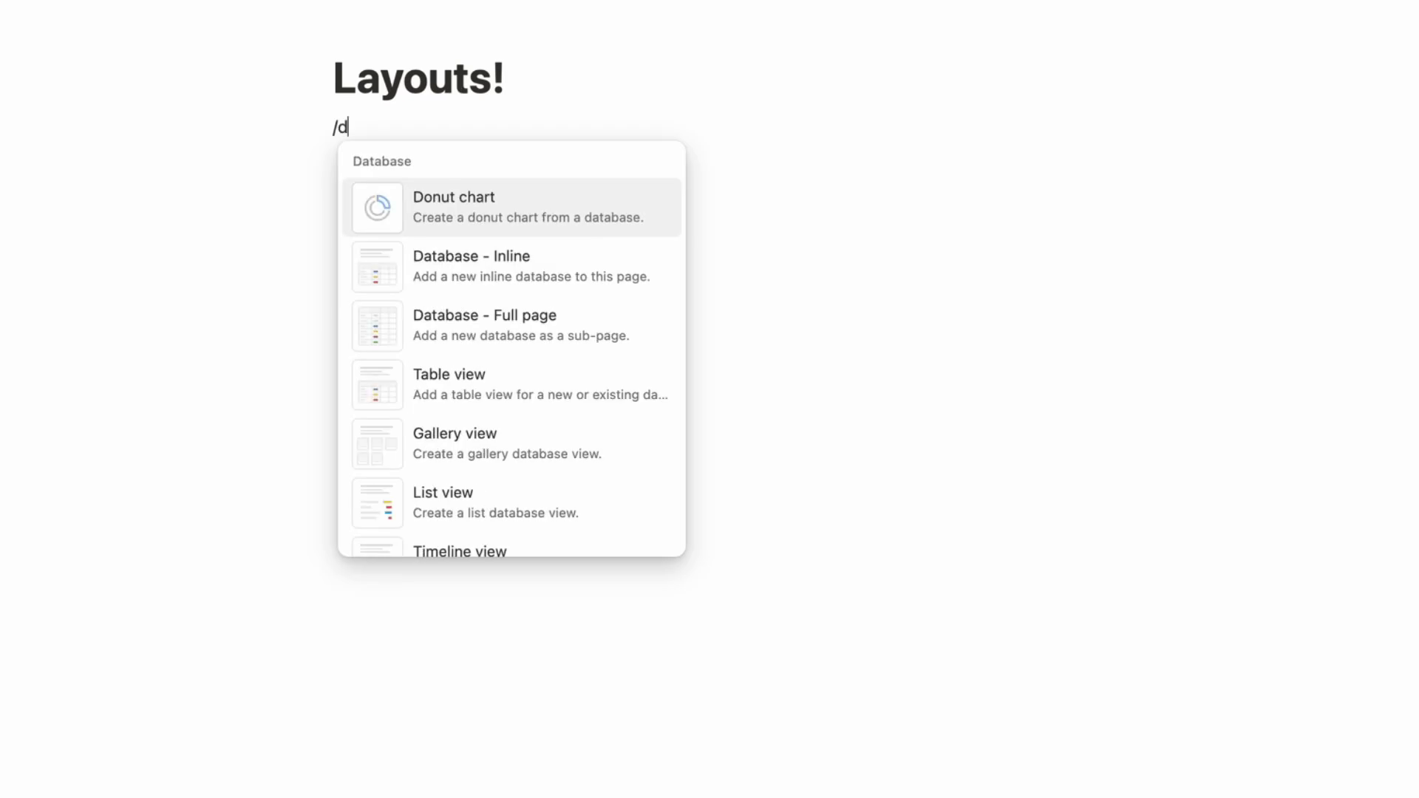
Insert a blank inline table on Layouts! and name its first row 'New Page'
left_click(475, 194)
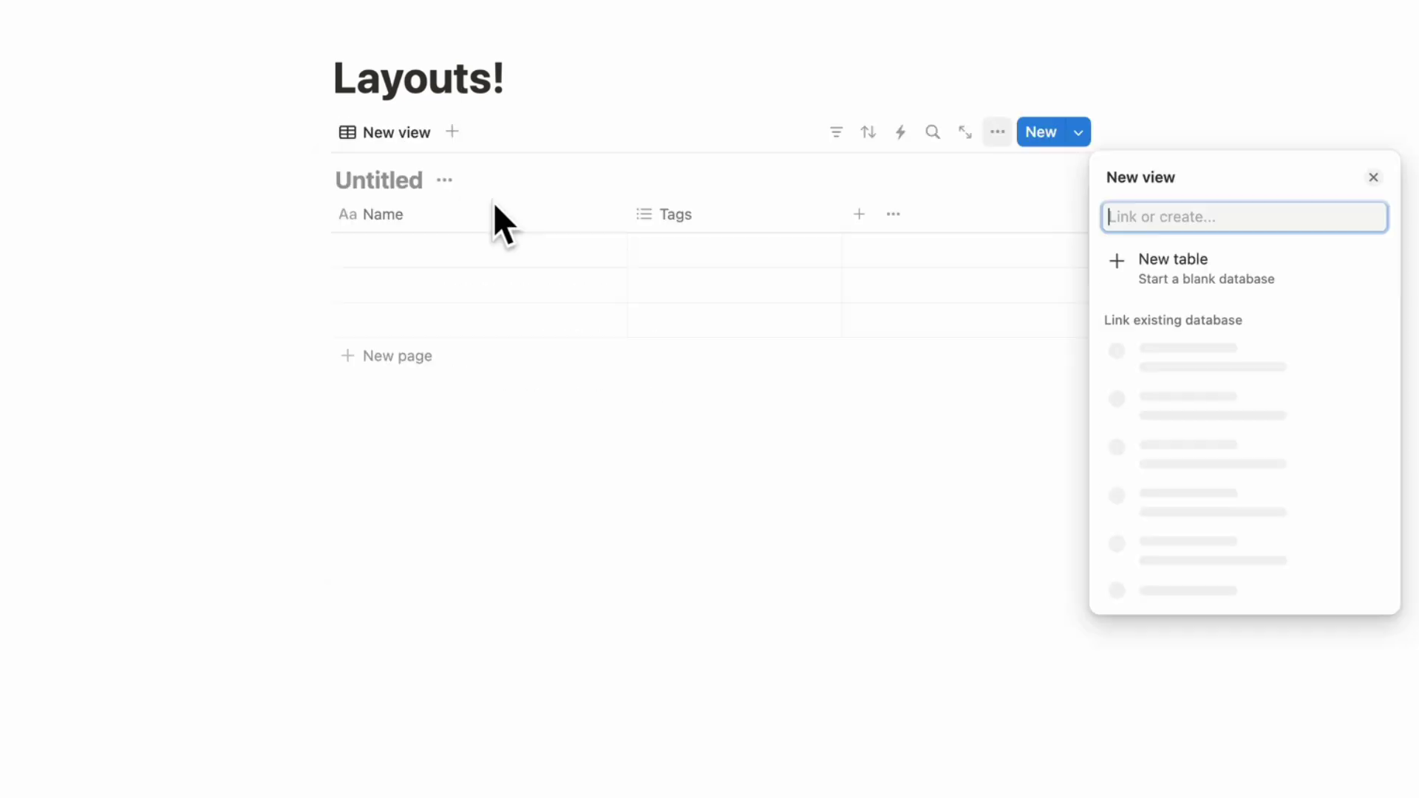
left_click(891, 442)
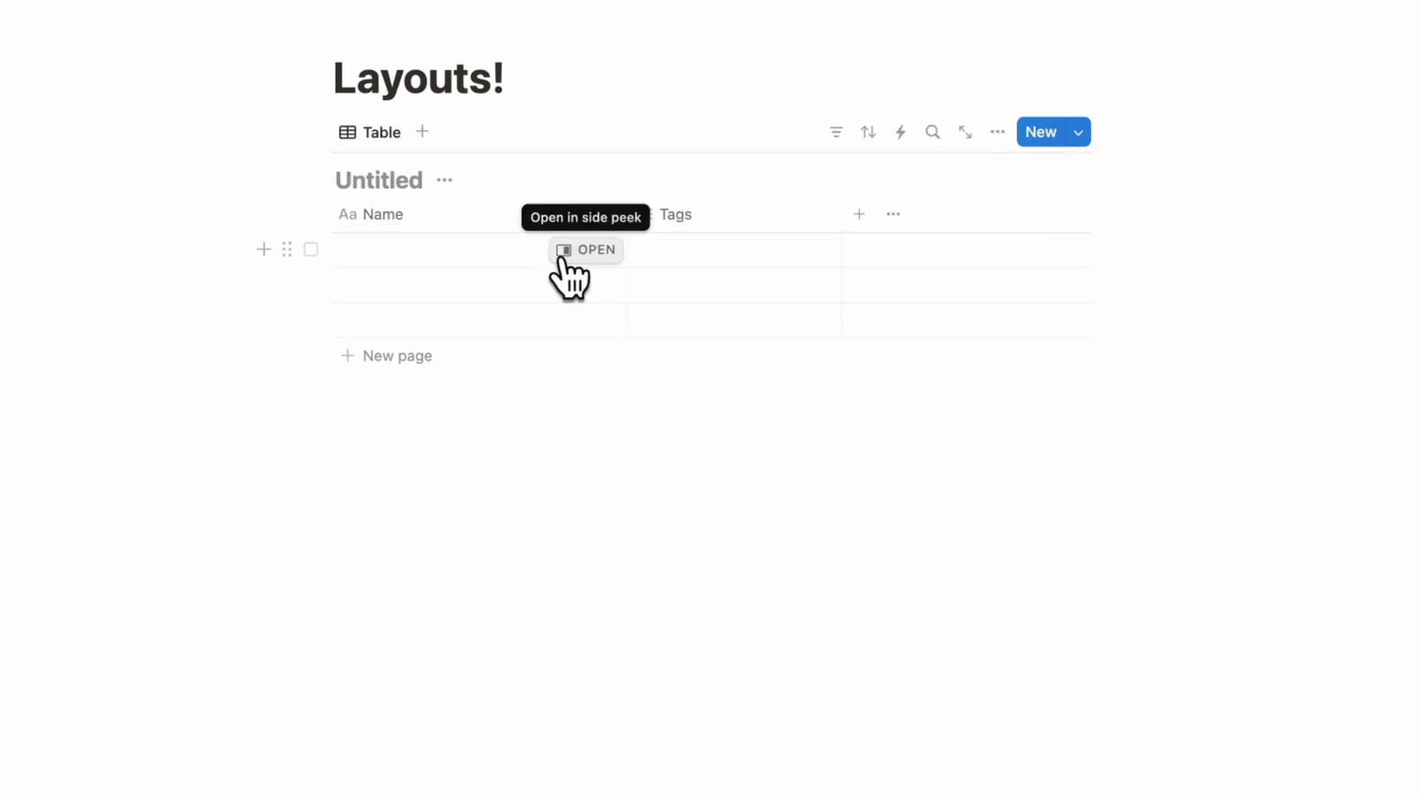
left_click(566, 255)
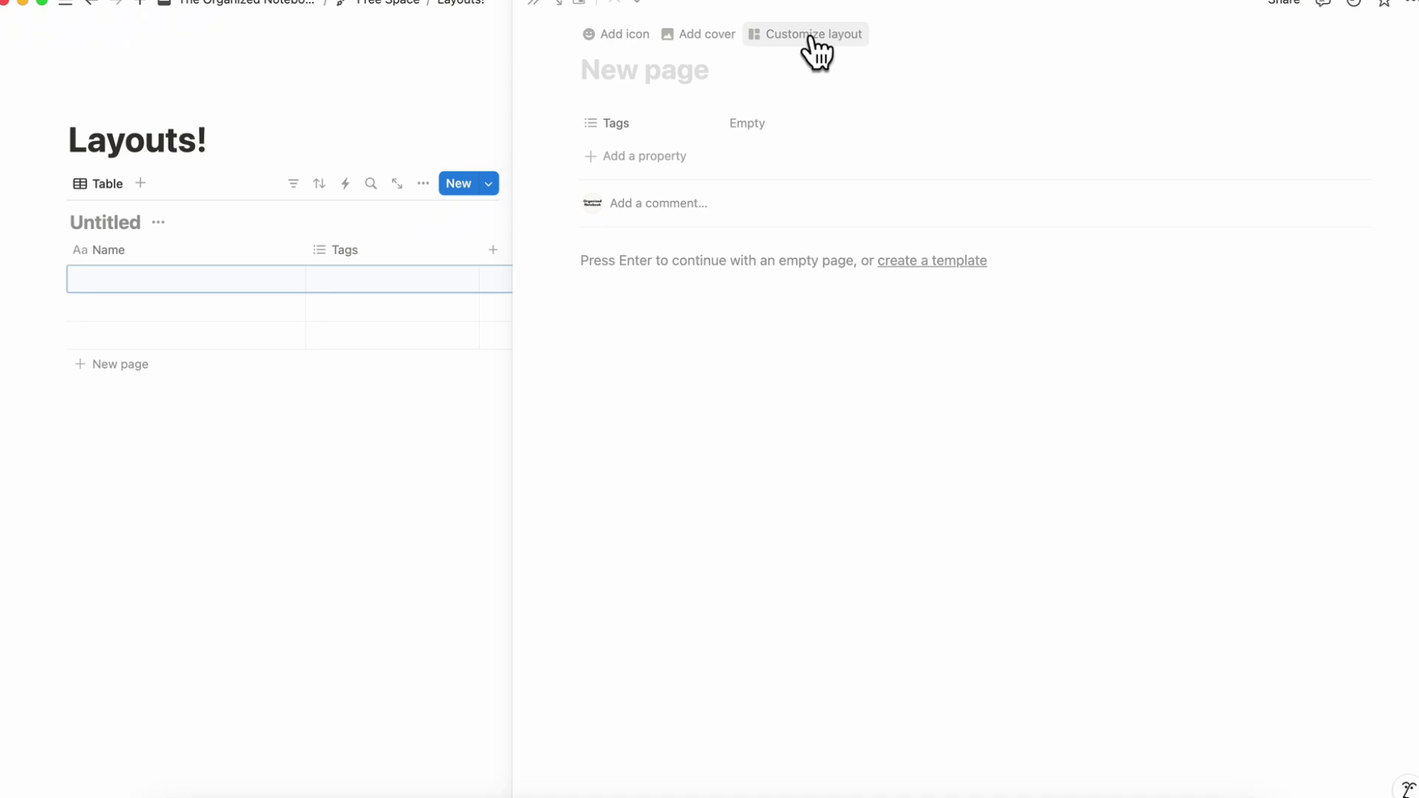
type("New Page")
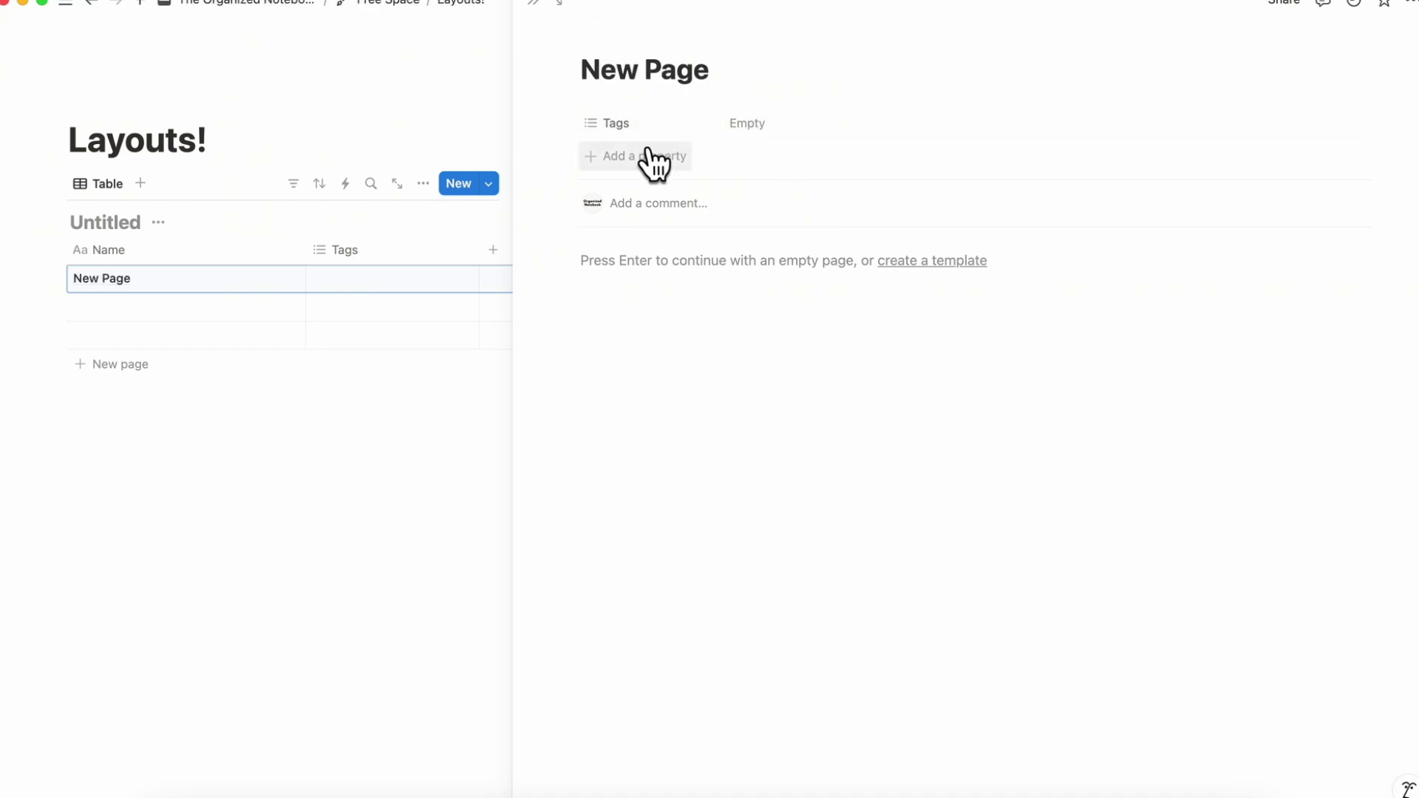
Add a Files & media property to New Page and upload an image into it
left_click(663, 155)
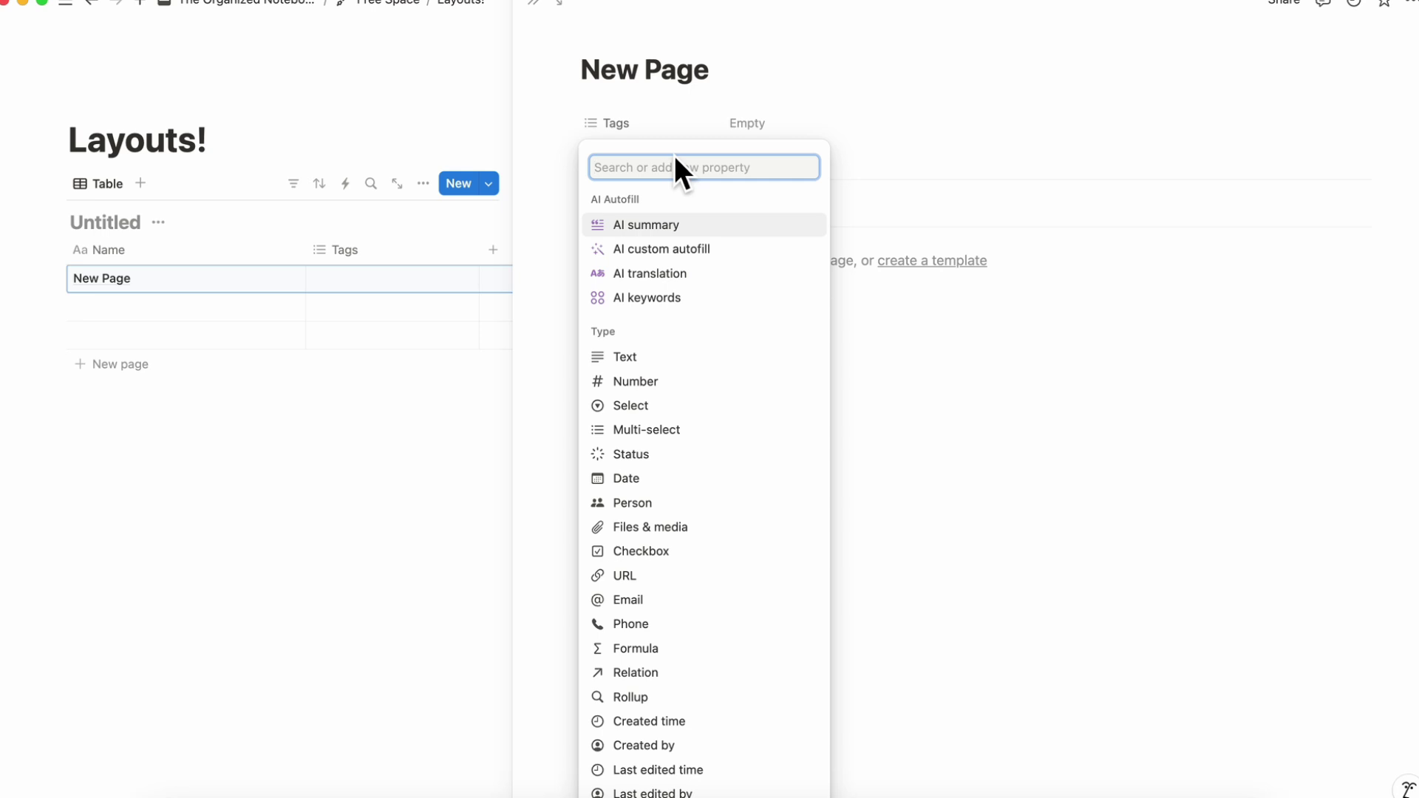
left_click(651, 527)
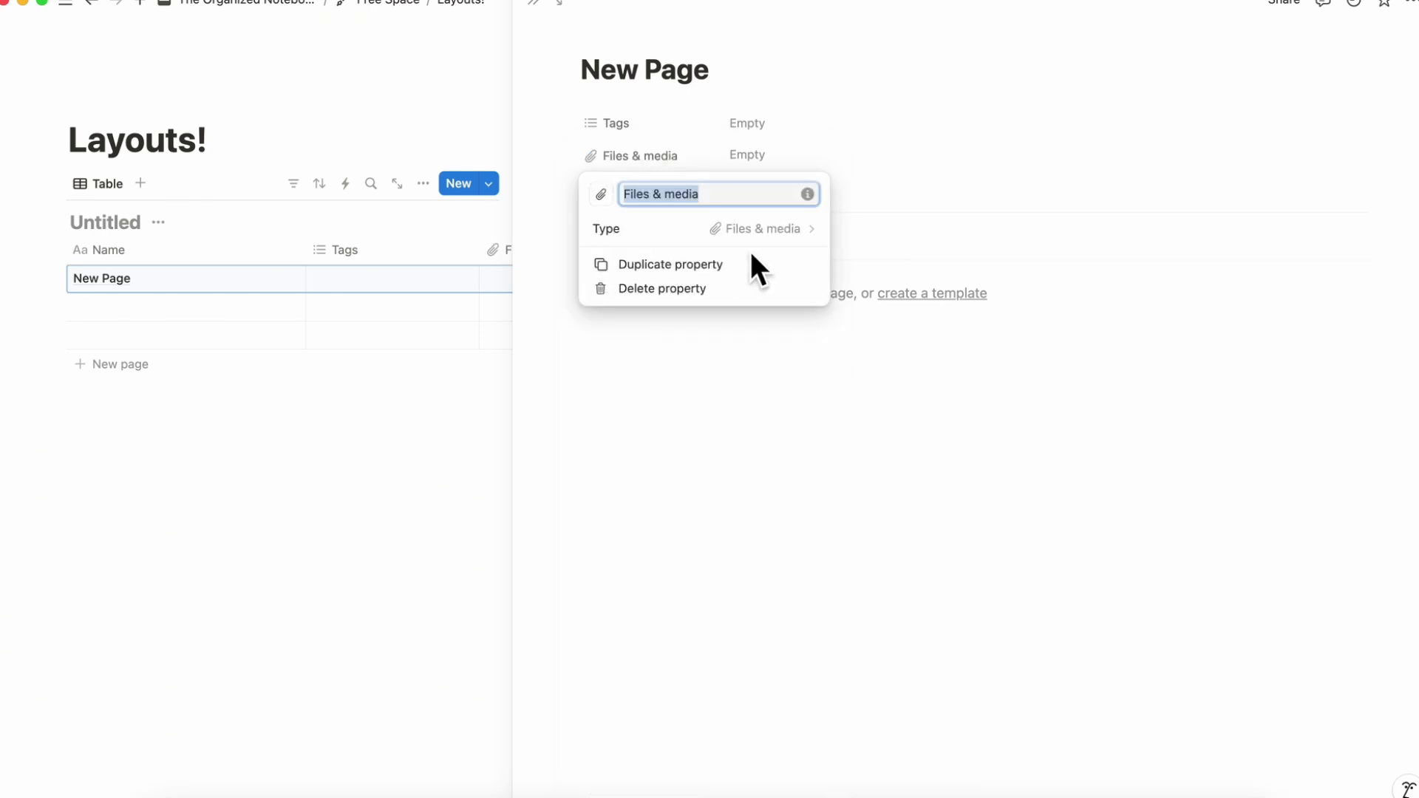
left_click(827, 134)
left_click(801, 156)
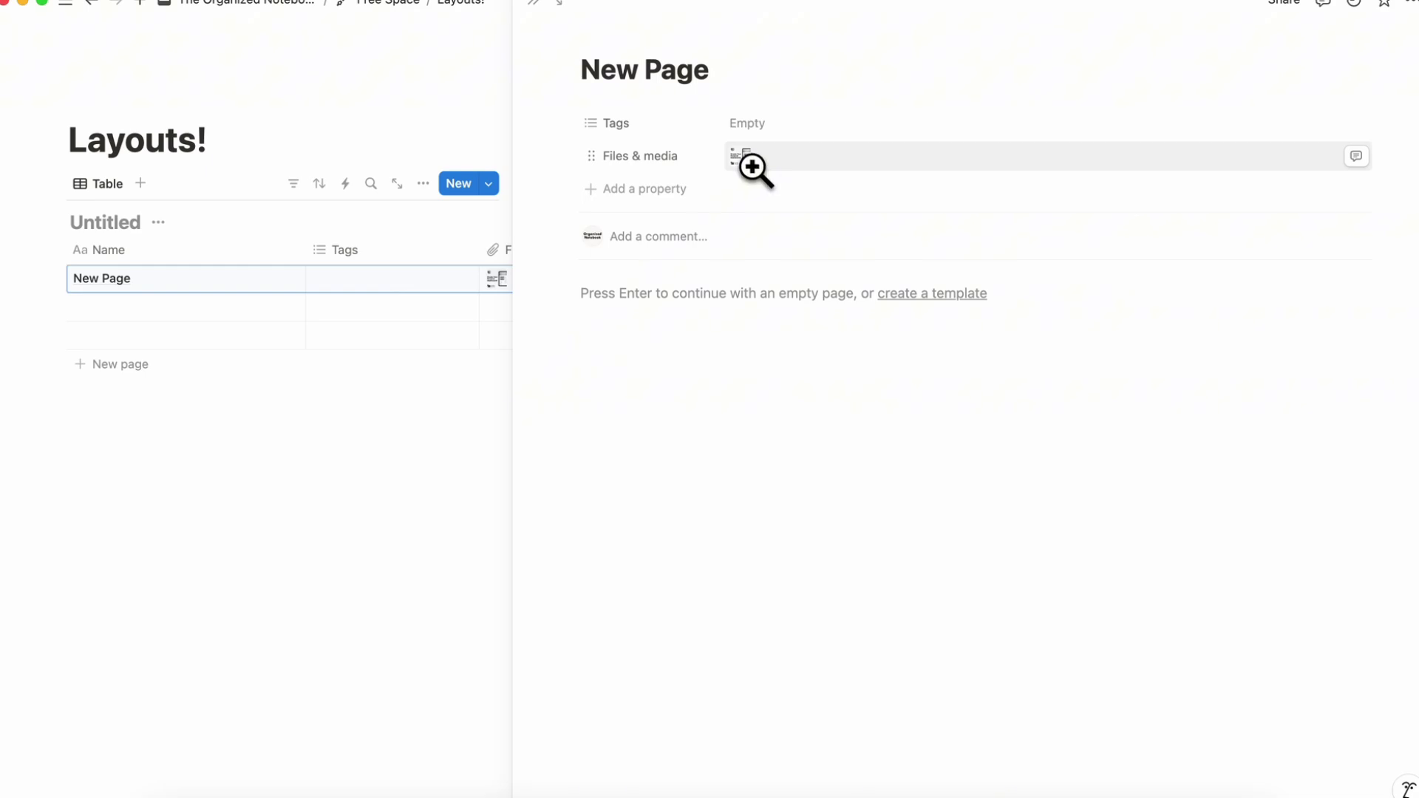
left_click(753, 170)
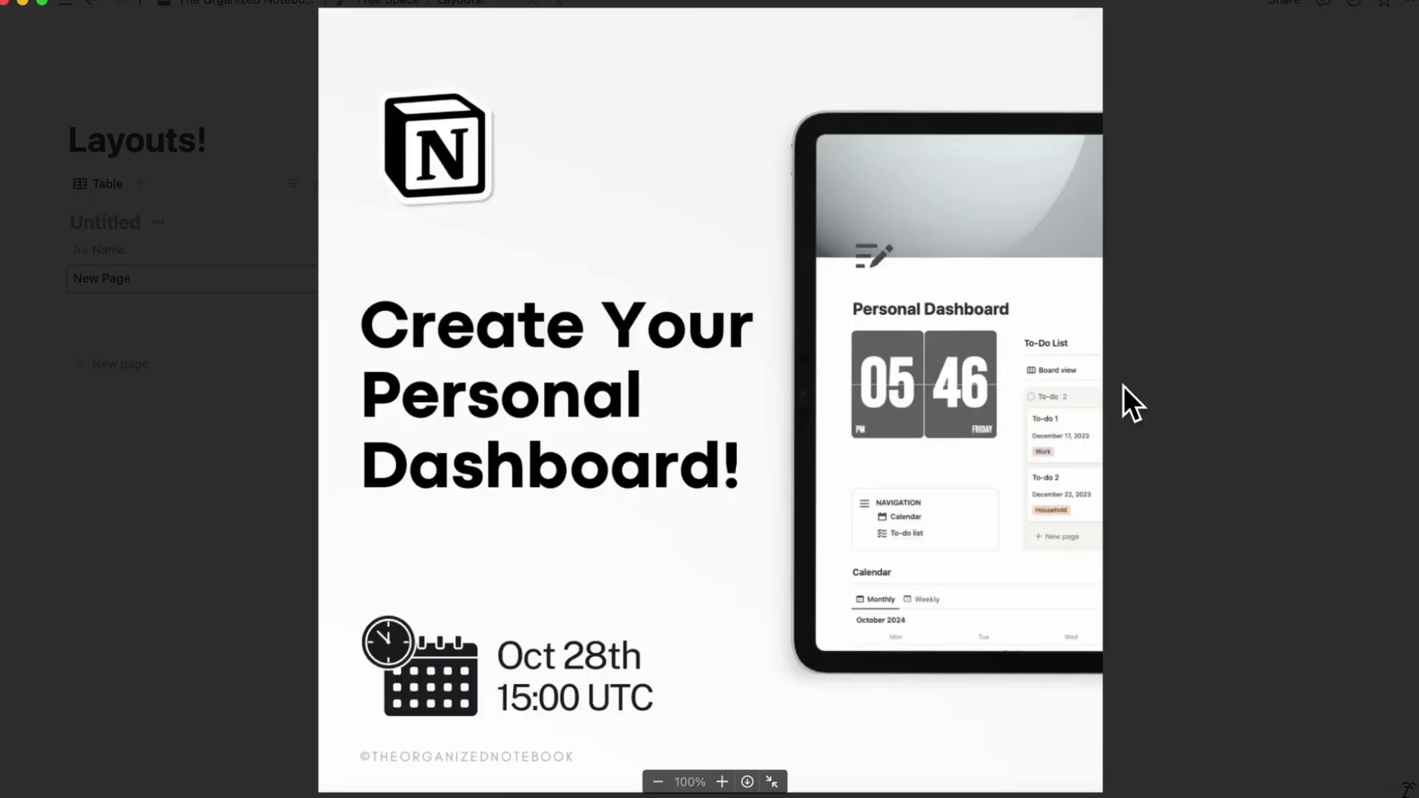
In New Page's layout editor, give Files & media its own block in the side panel
left_click(1160, 397)
mouse_move(680, 26)
left_click(800, 34)
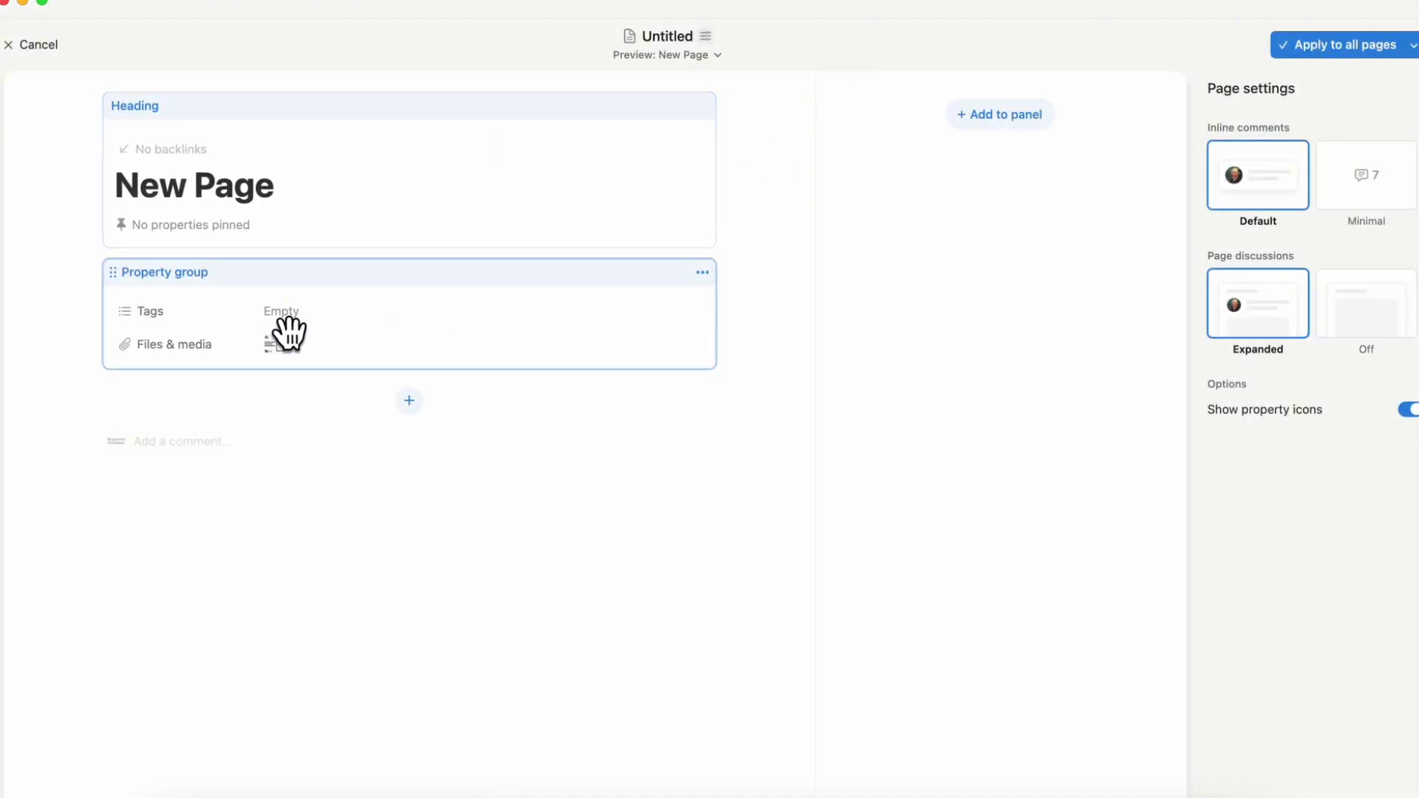
left_click(408, 408)
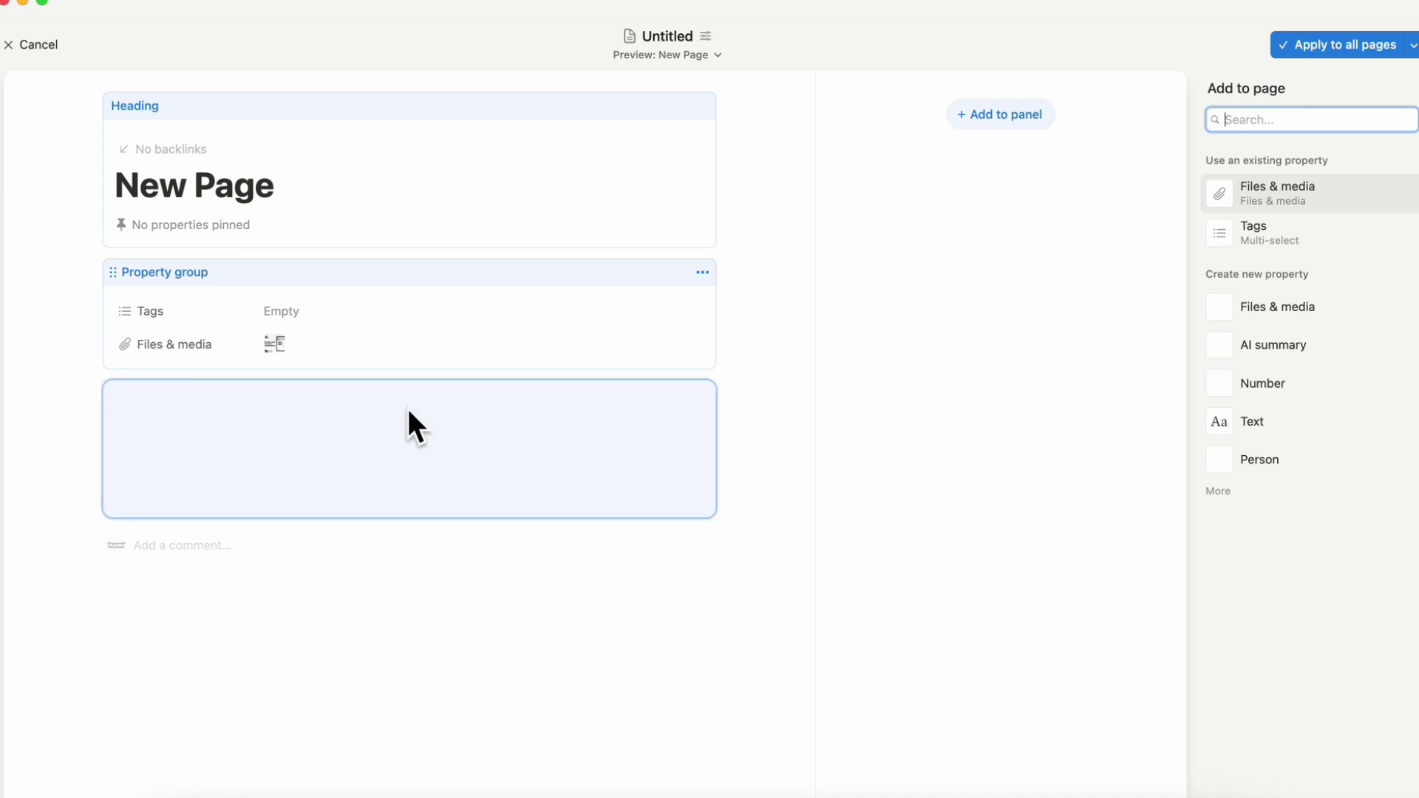
left_click(1295, 184)
left_click_drag(1301, 191, 215, 414)
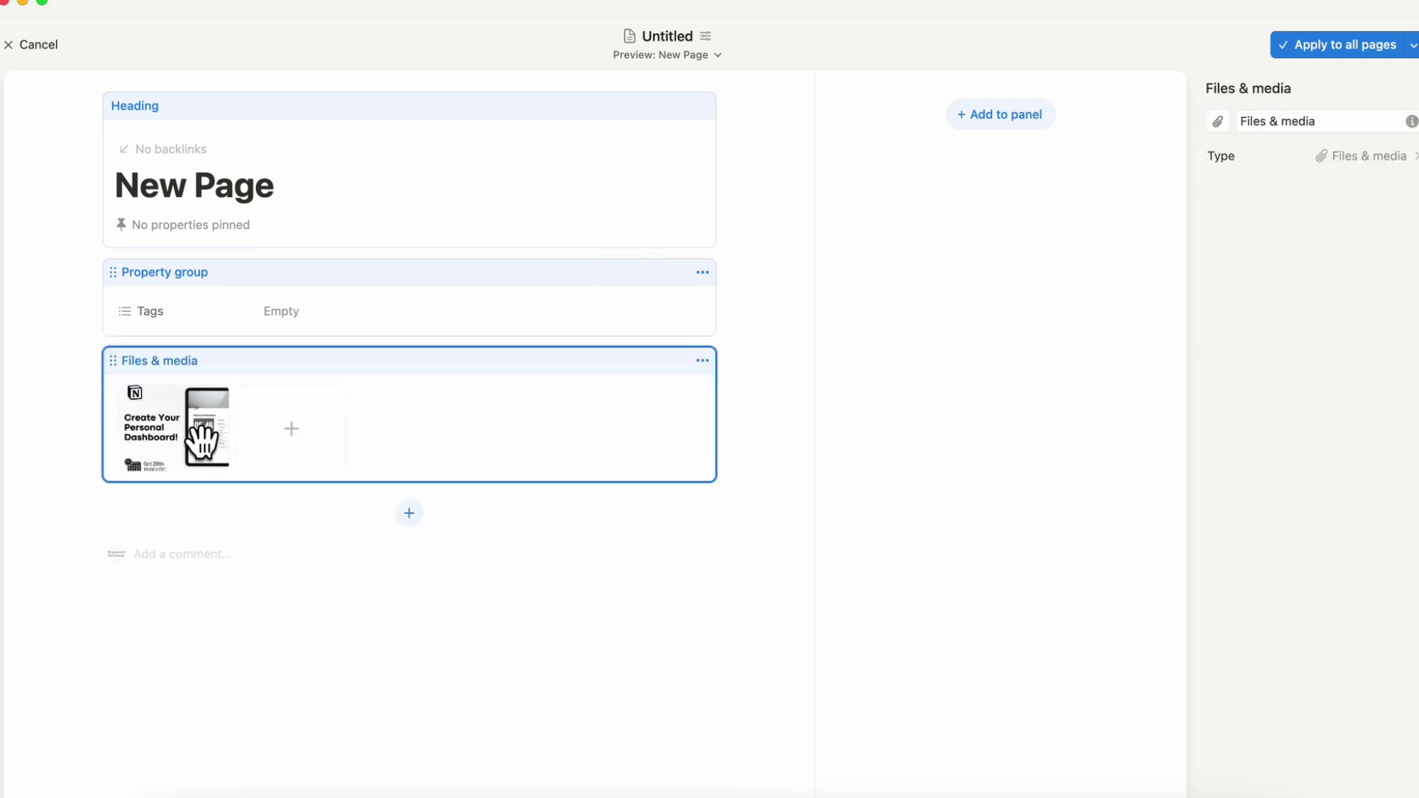
left_click(1356, 49)
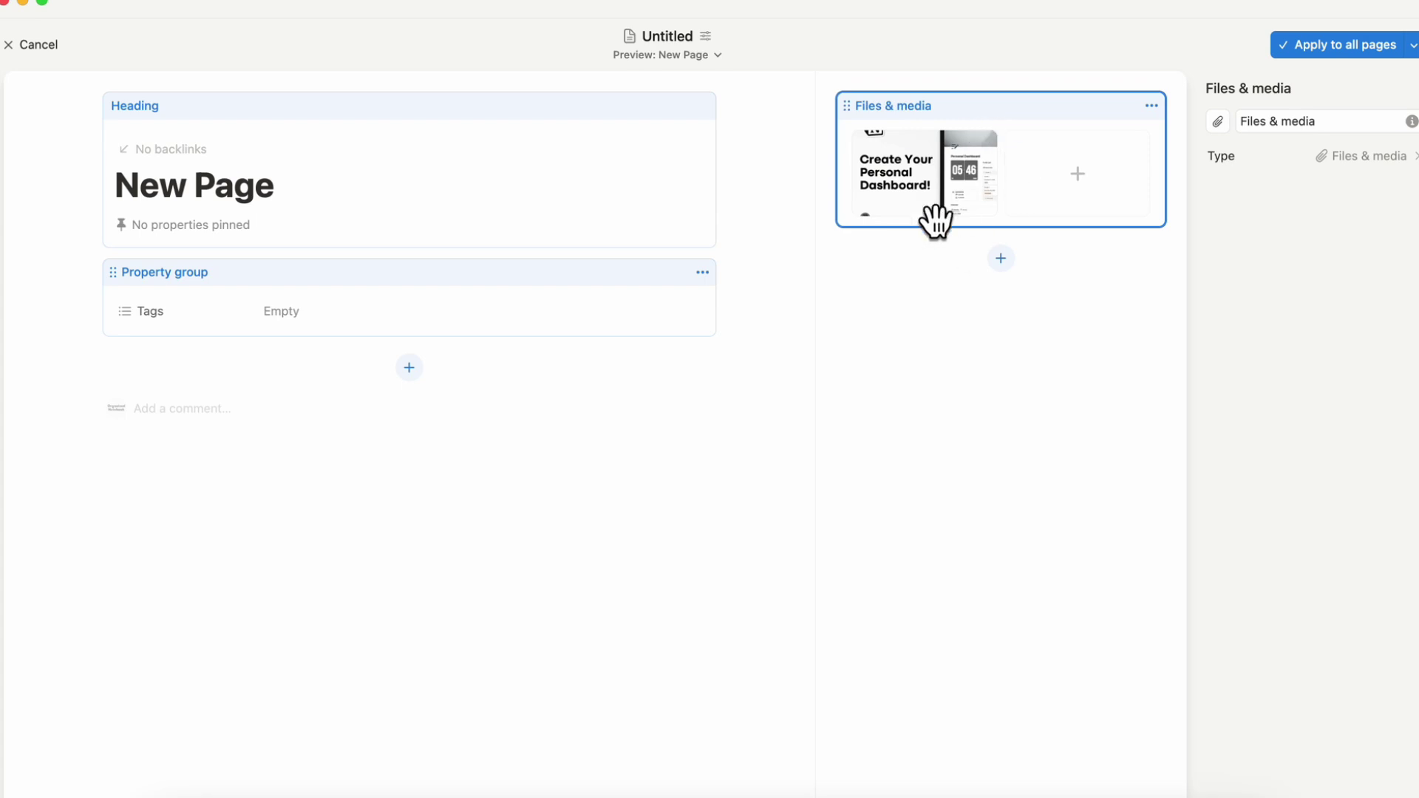
Apply the layout to all pages and toggle the details side panel open and closed twice
left_click(1375, 46)
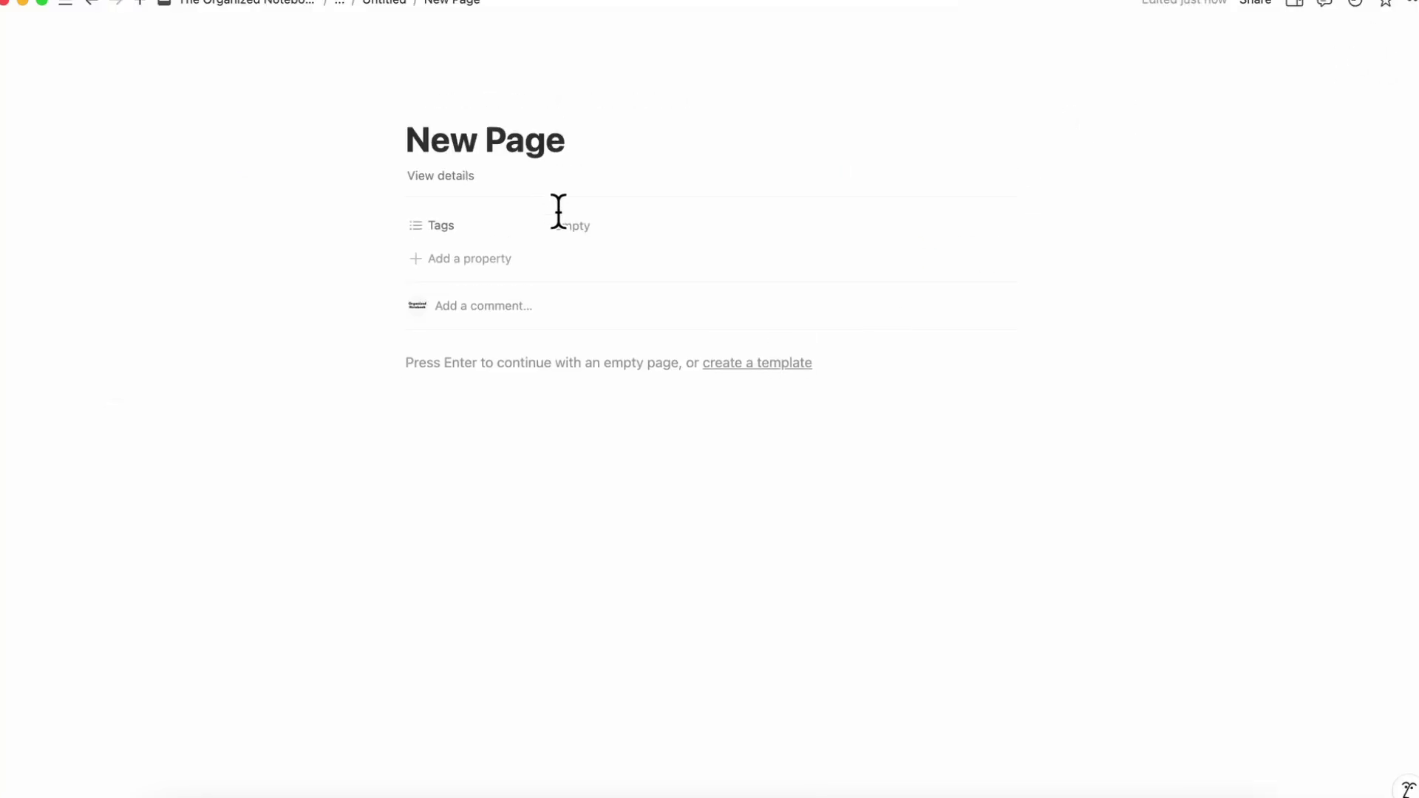
left_click(452, 178)
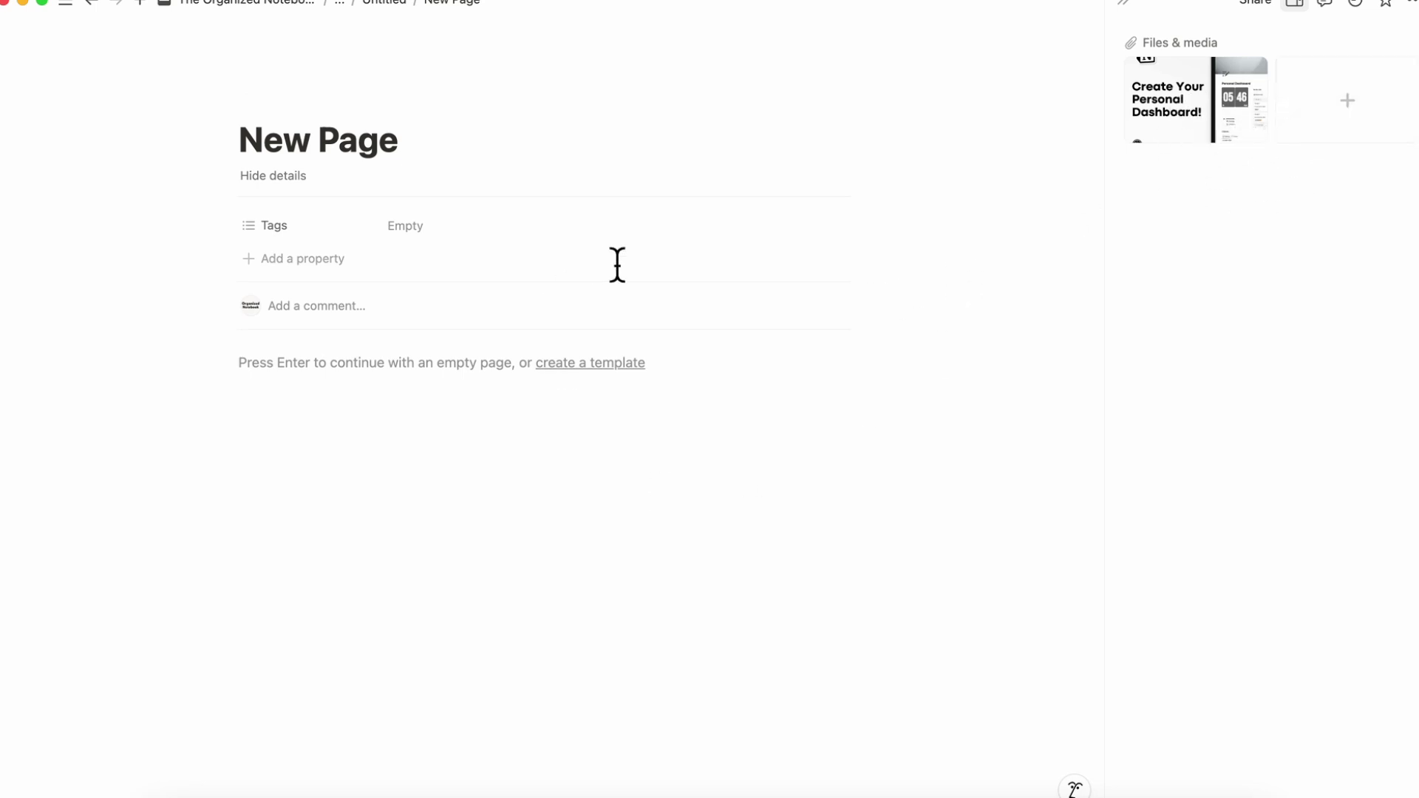
left_click(1124, 5)
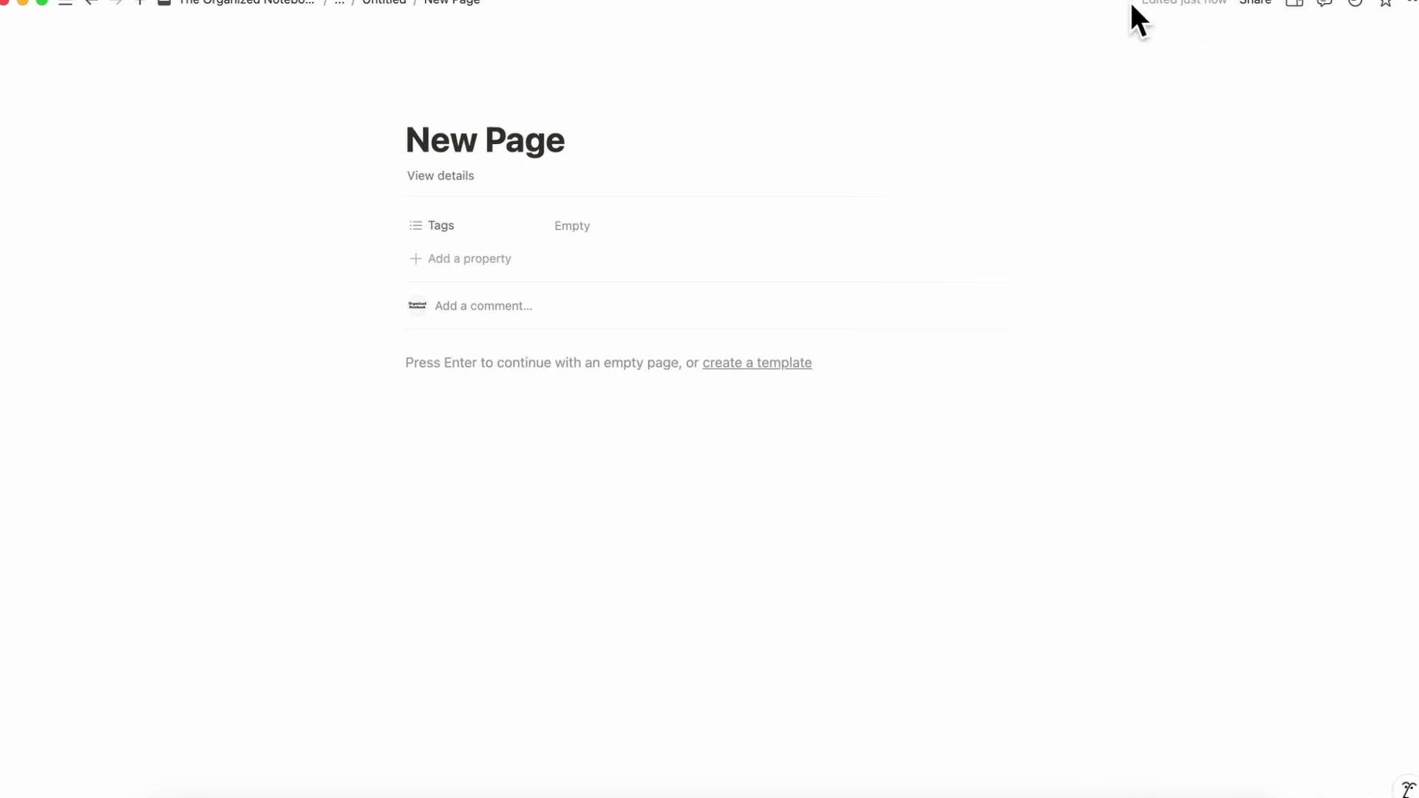
left_click(442, 176)
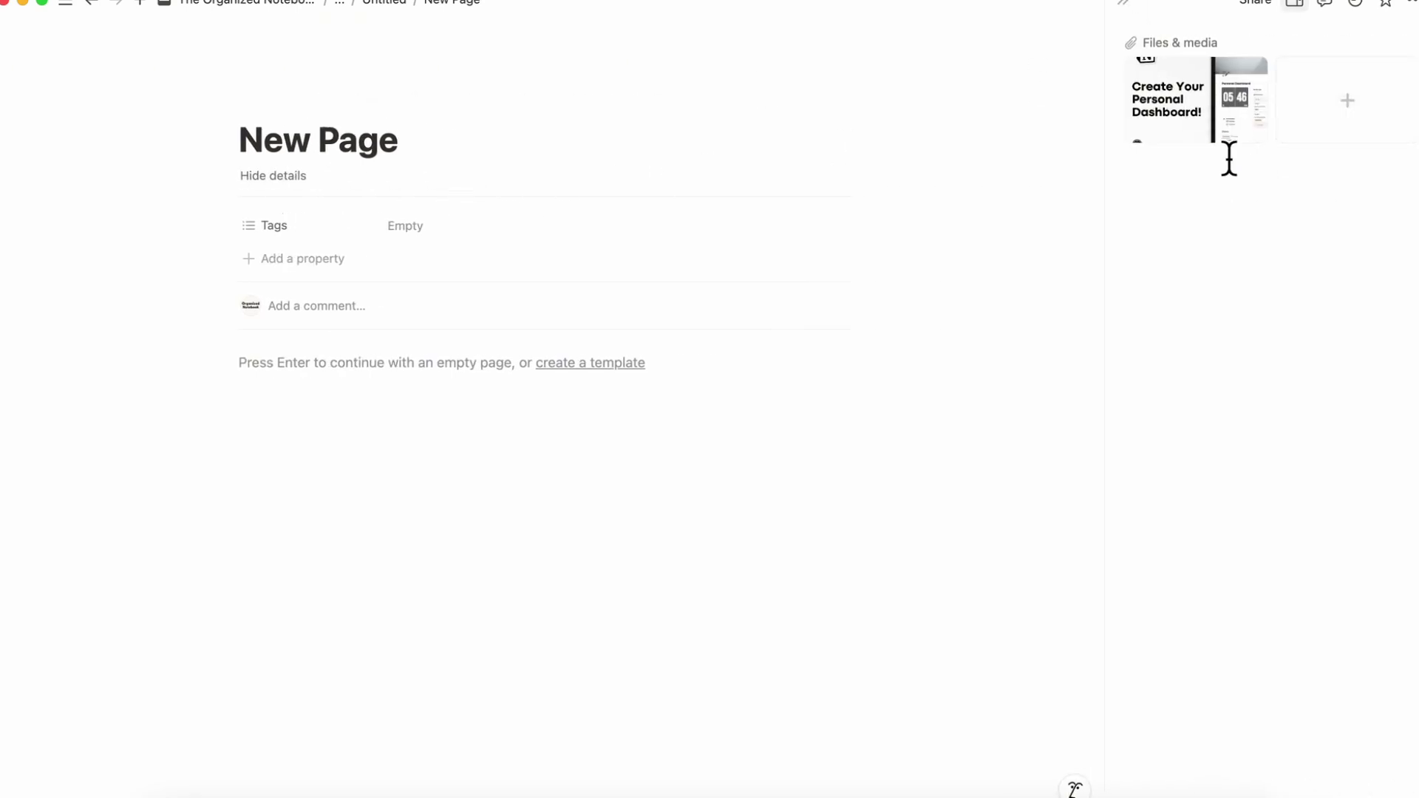
left_click(1132, 10)
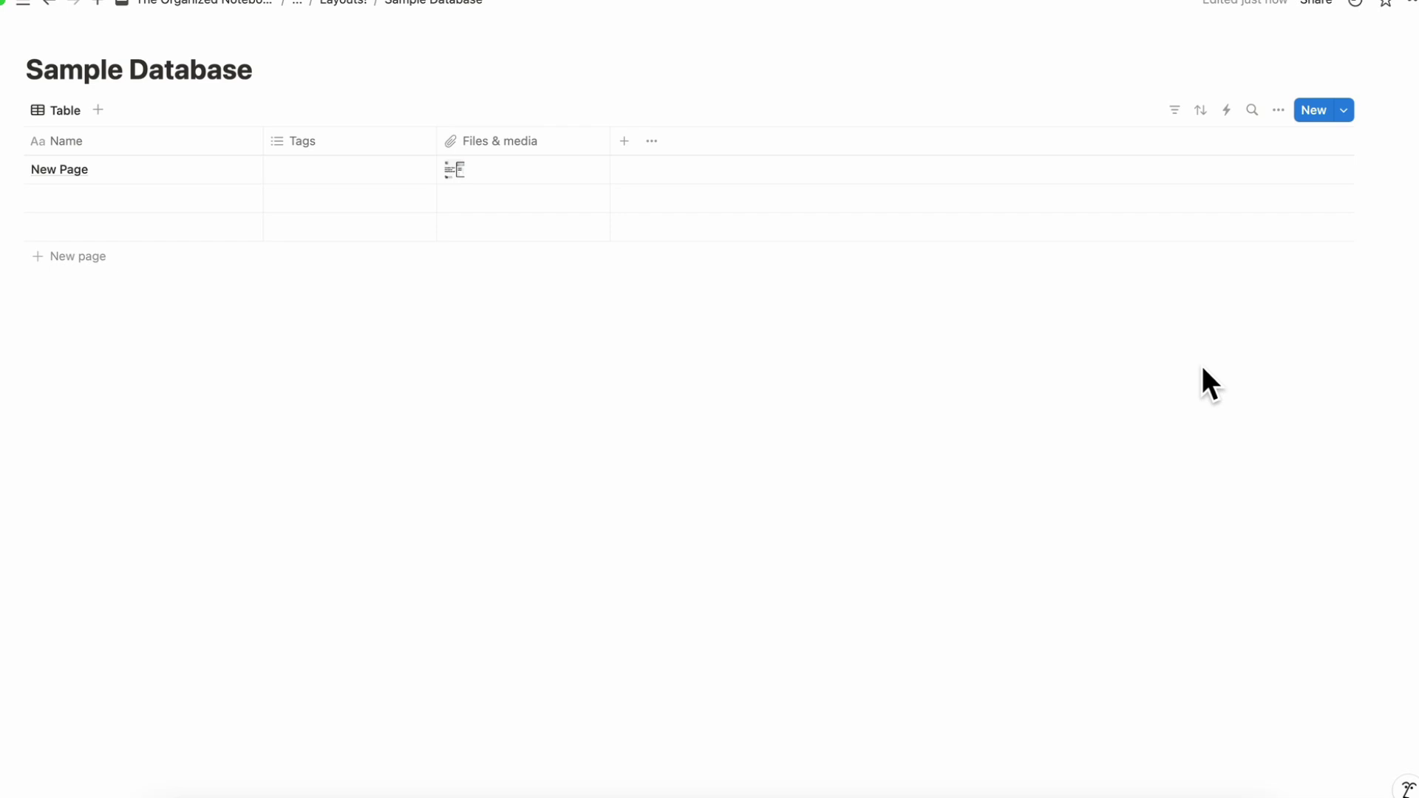
Try a database automation triggered by any property edit with a Send mail action
left_click(1227, 116)
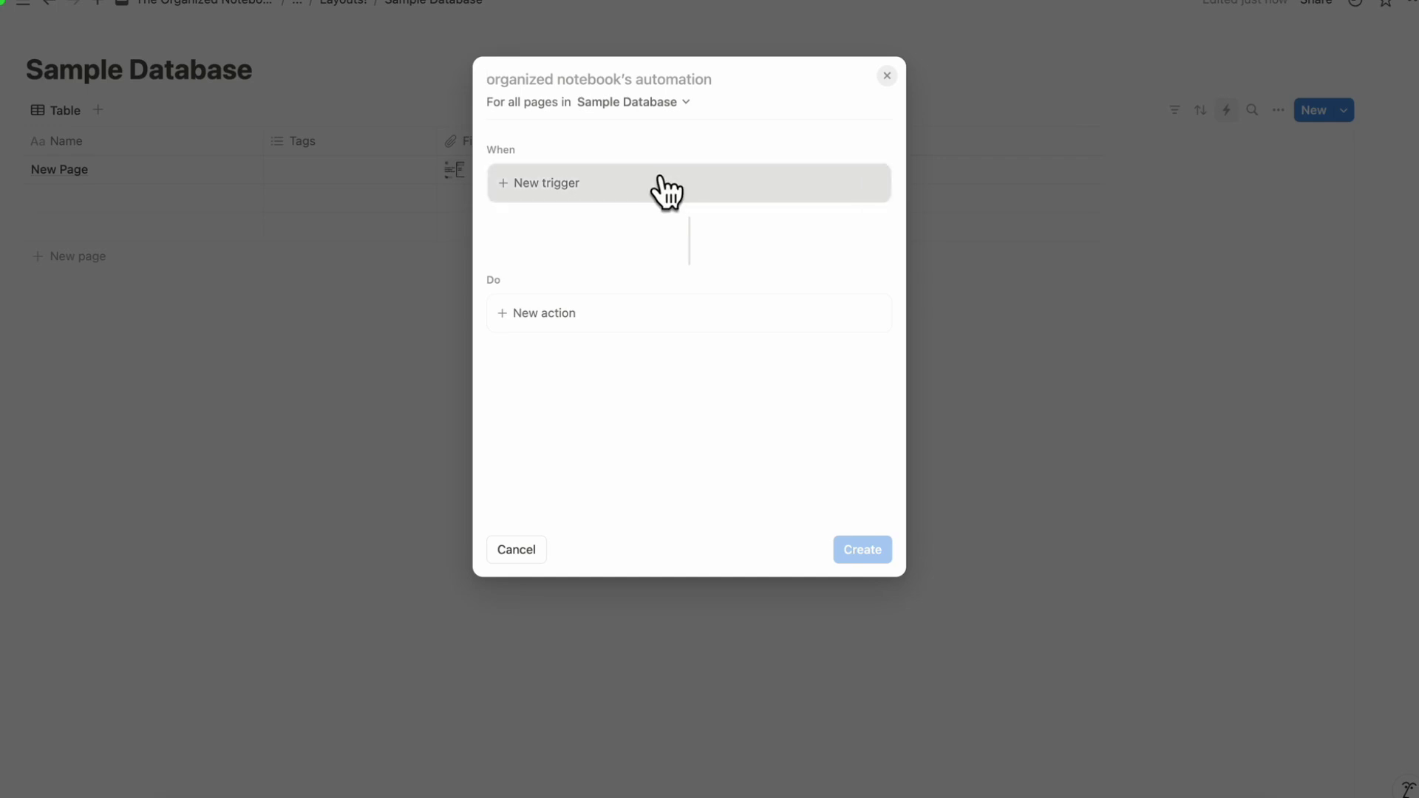
left_click(669, 186)
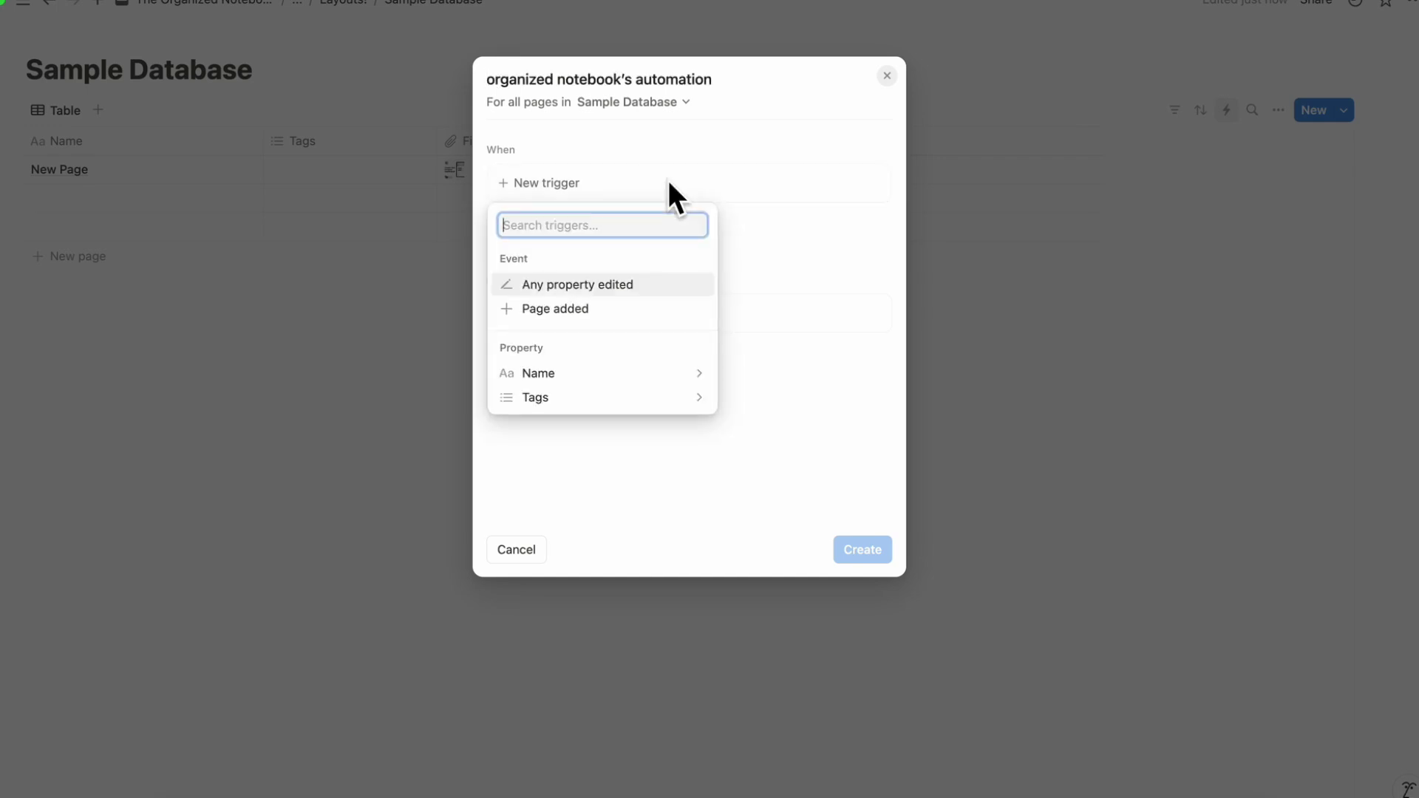
left_click(638, 285)
left_click(597, 363)
left_click(582, 535)
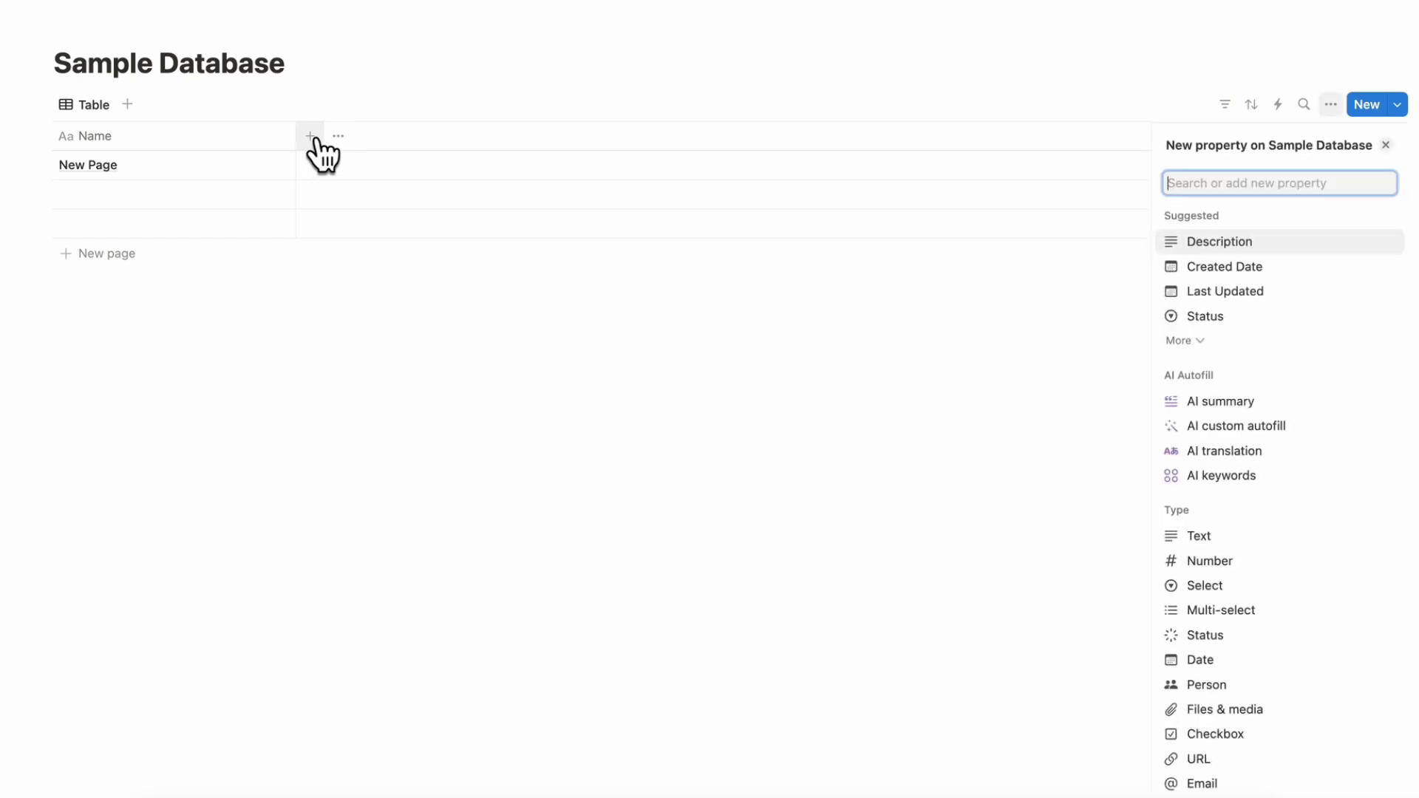
Add a Status property and check its options on the first row
type("status")
key("Return")
key("Escape")
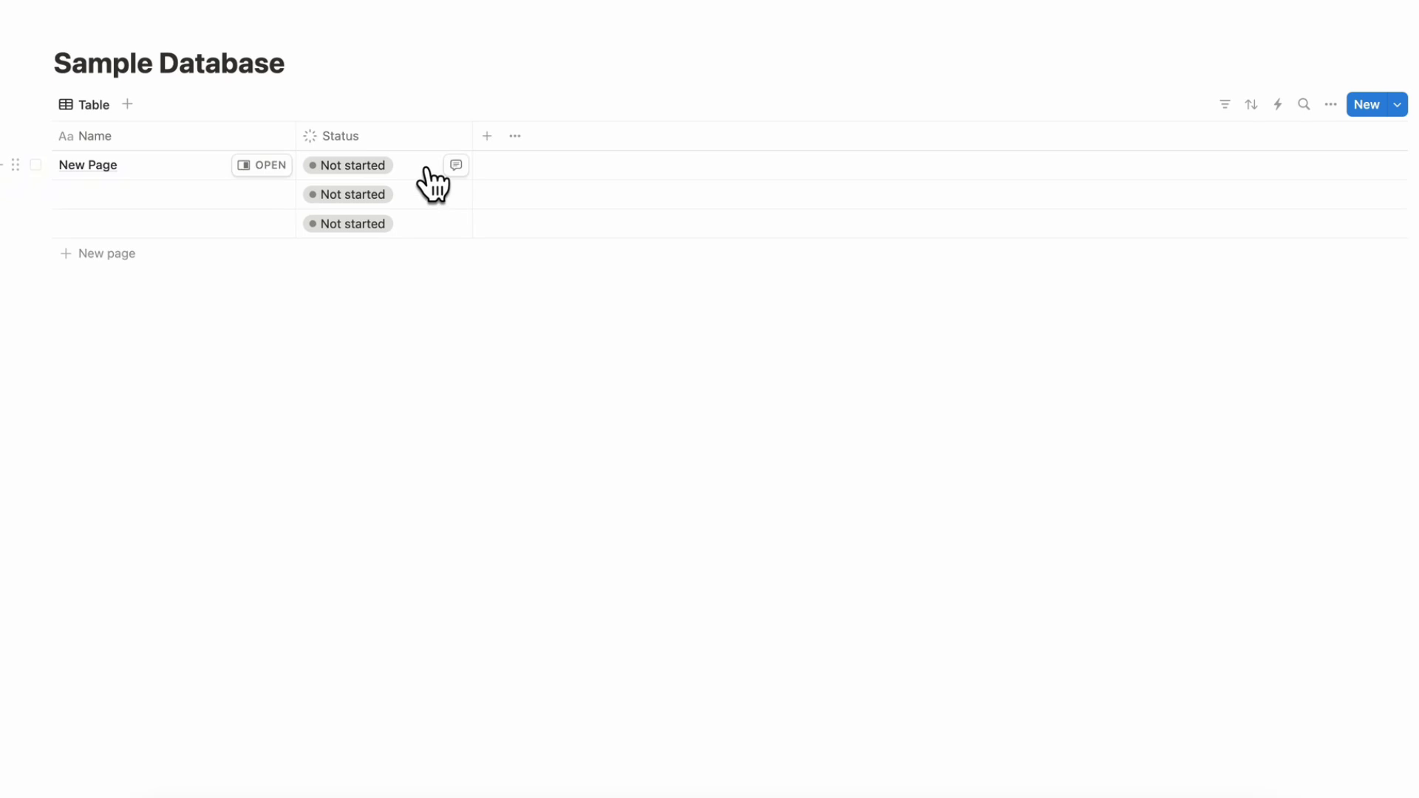
left_click(407, 171)
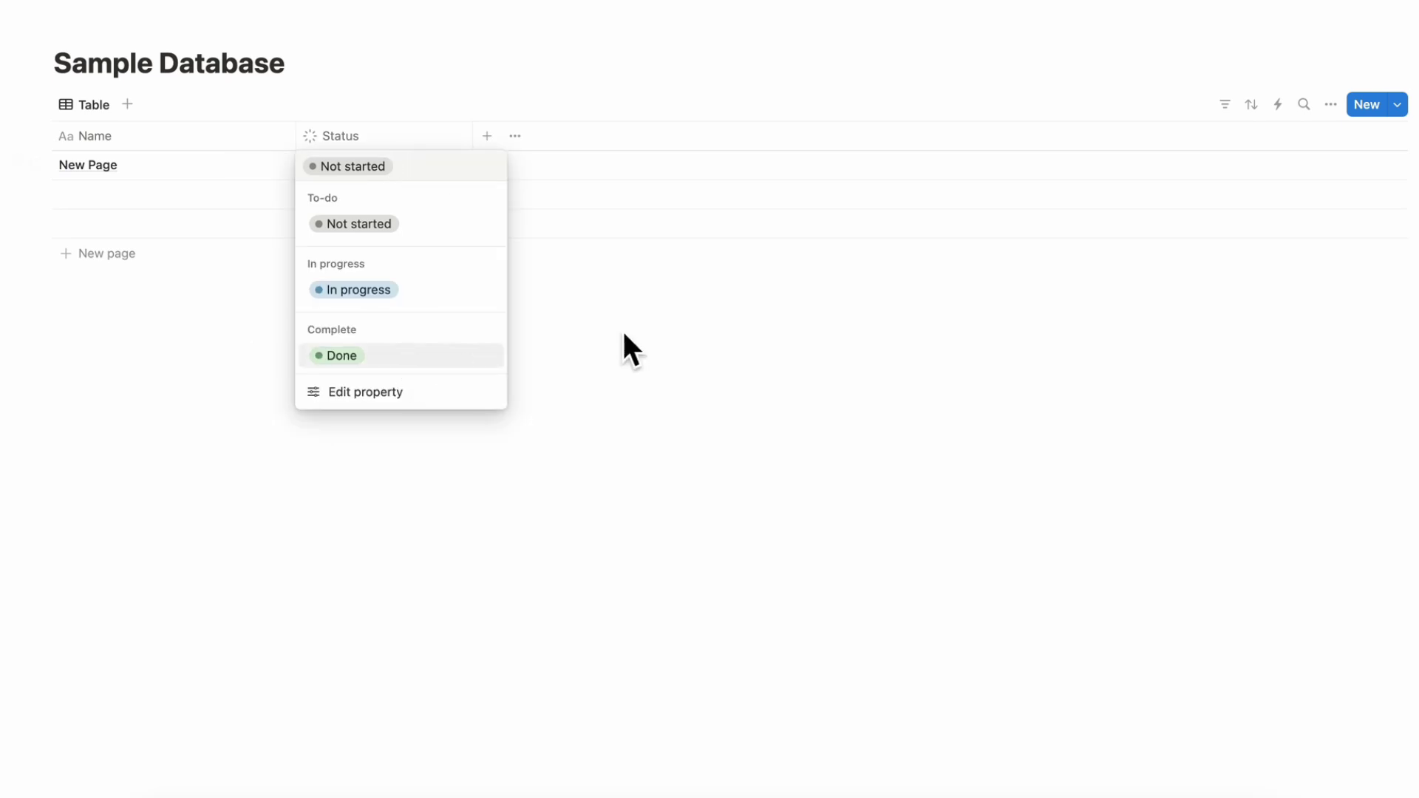
key("Escape")
Add a Text property named 'Issue Closed'
left_click(486, 137)
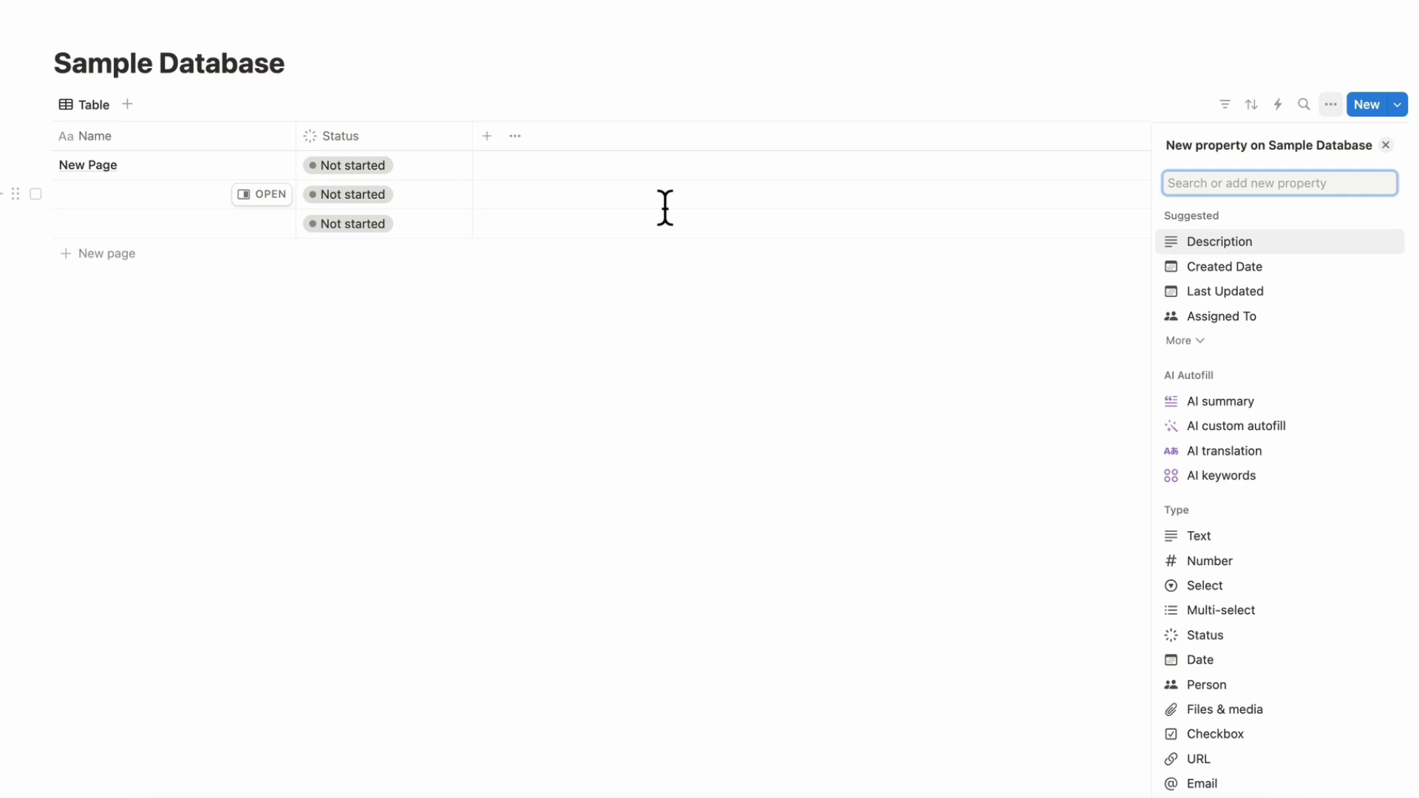
type("text")
left_click(1224, 244)
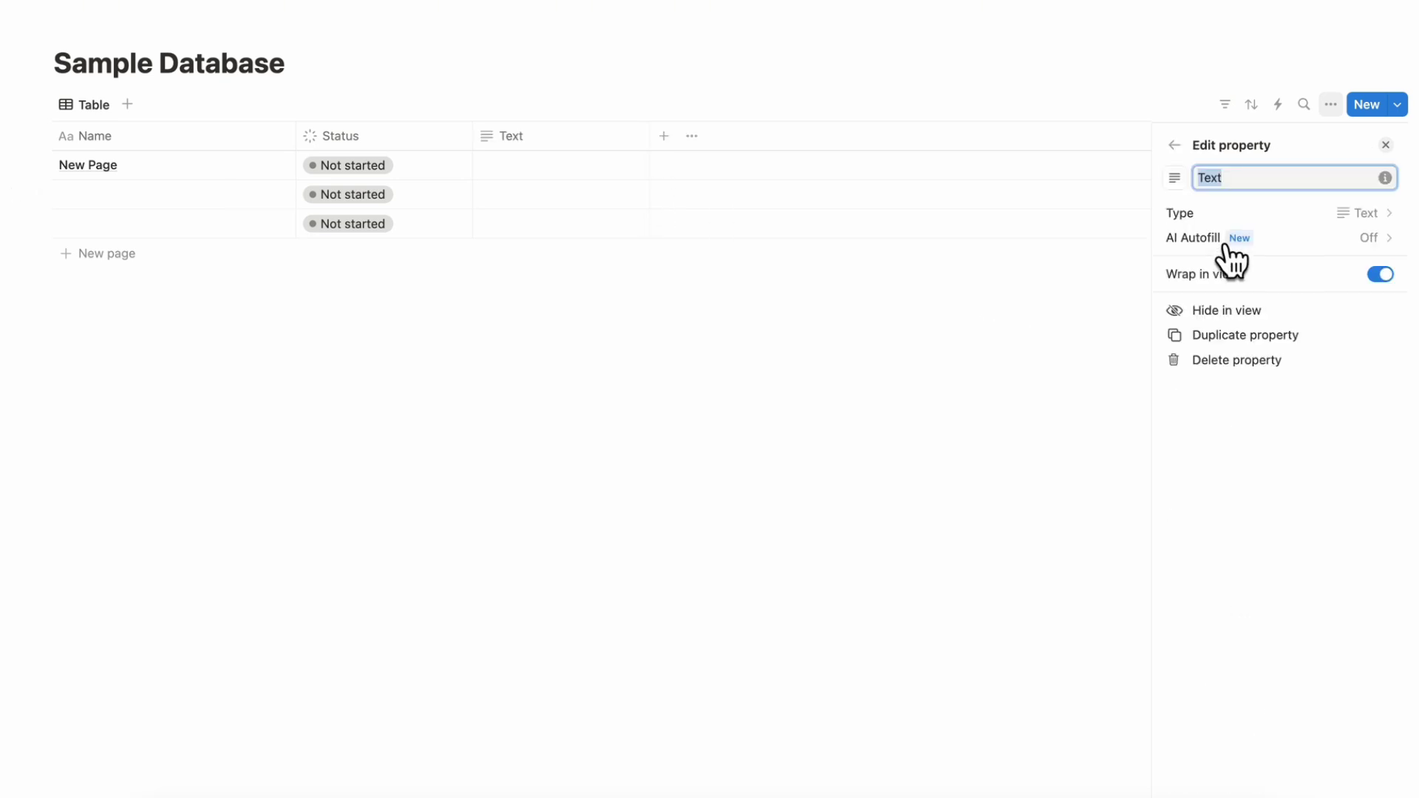
key("BackSpace")
type("Issue Closed")
key("Return")
Create an automation triggered when Status is Complete that edits the Issue Closed property
left_click(1278, 104)
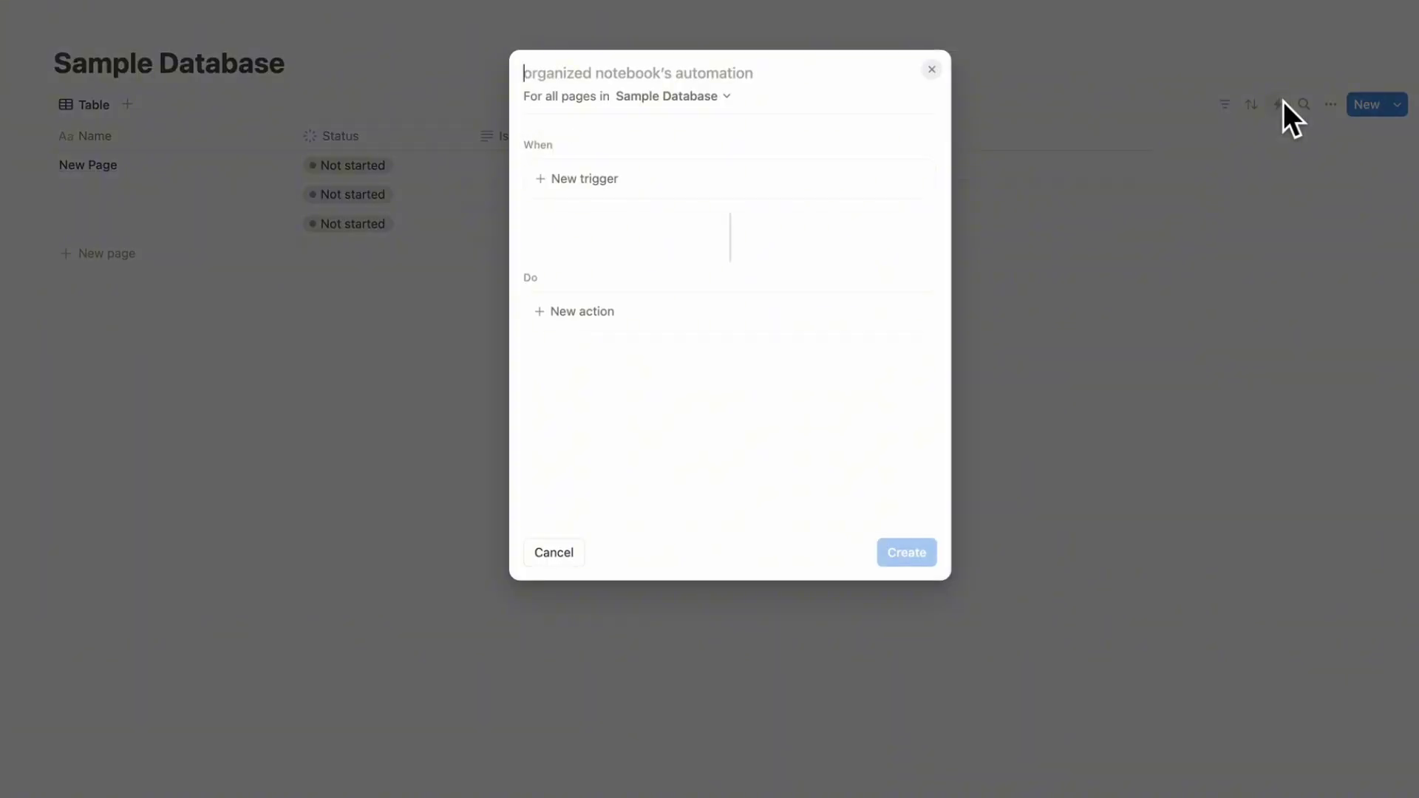
left_click(654, 187)
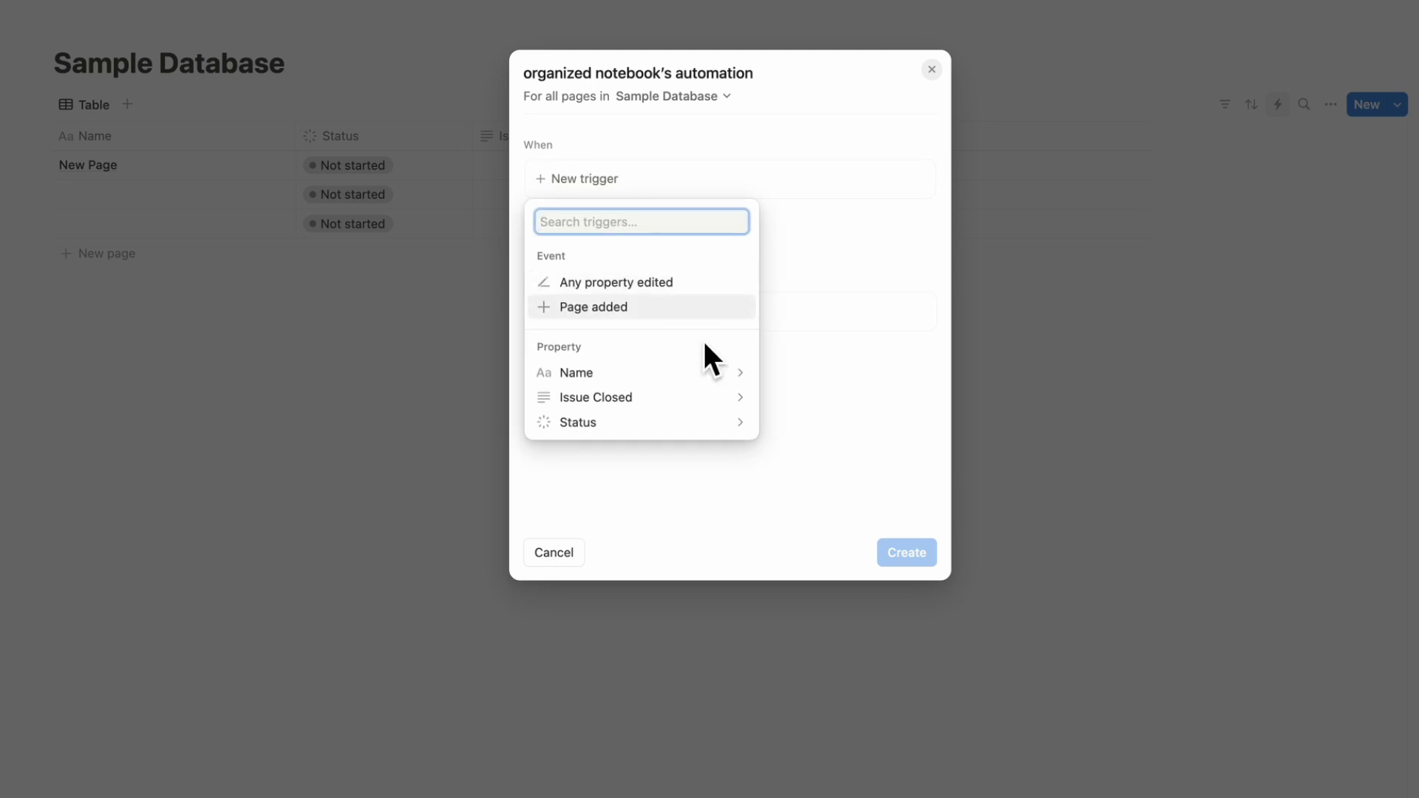
left_click(695, 425)
left_click(556, 316)
left_click(543, 340)
left_click(729, 218)
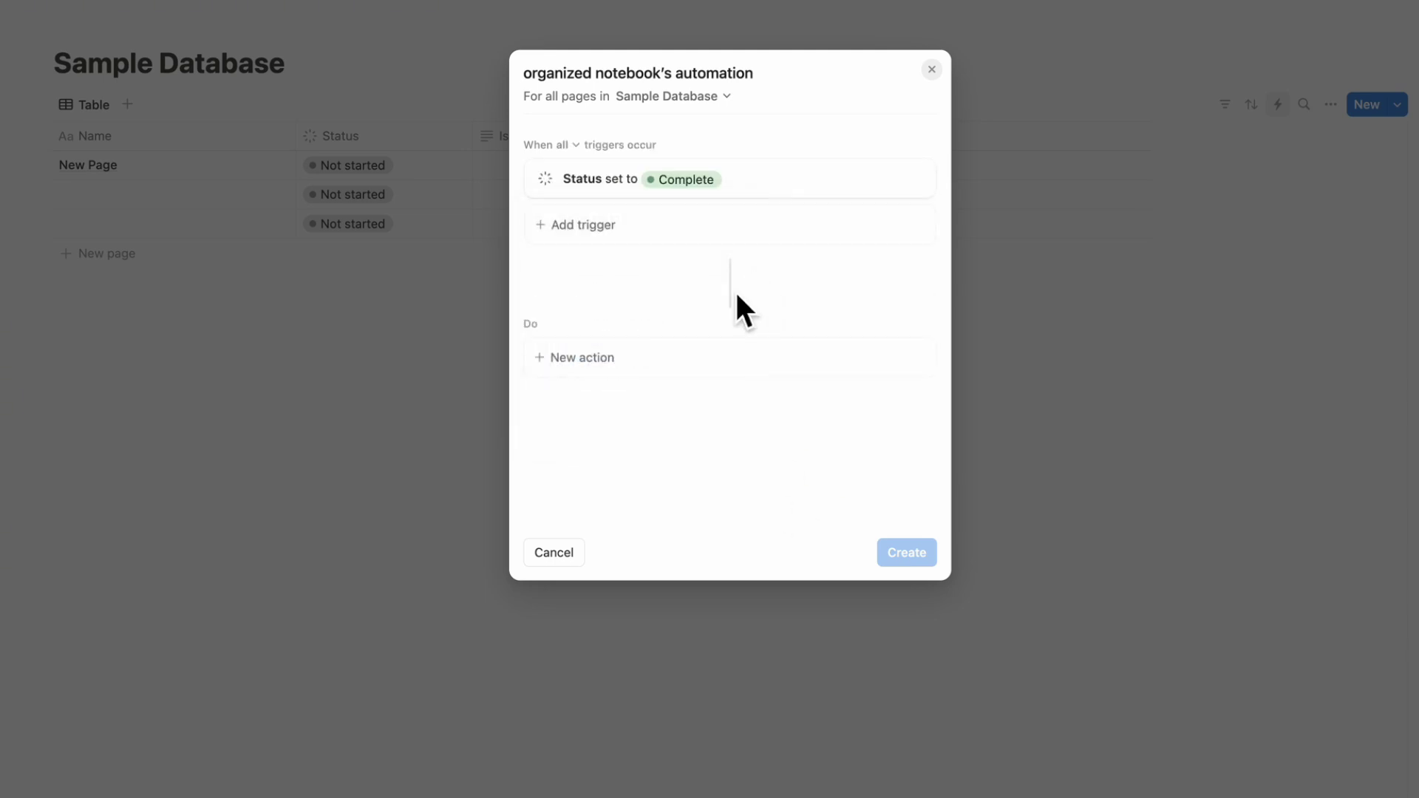
left_click(630, 360)
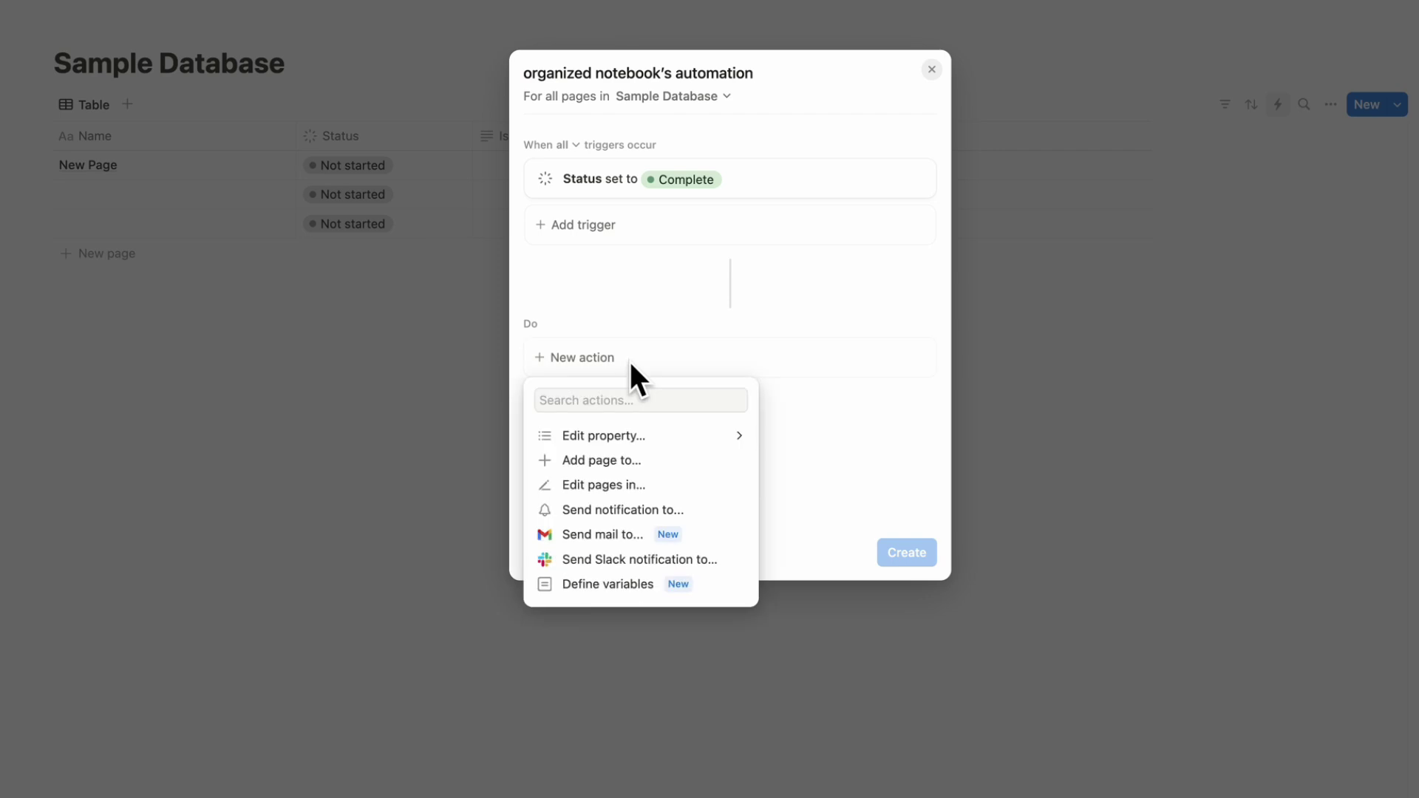
left_click(655, 435)
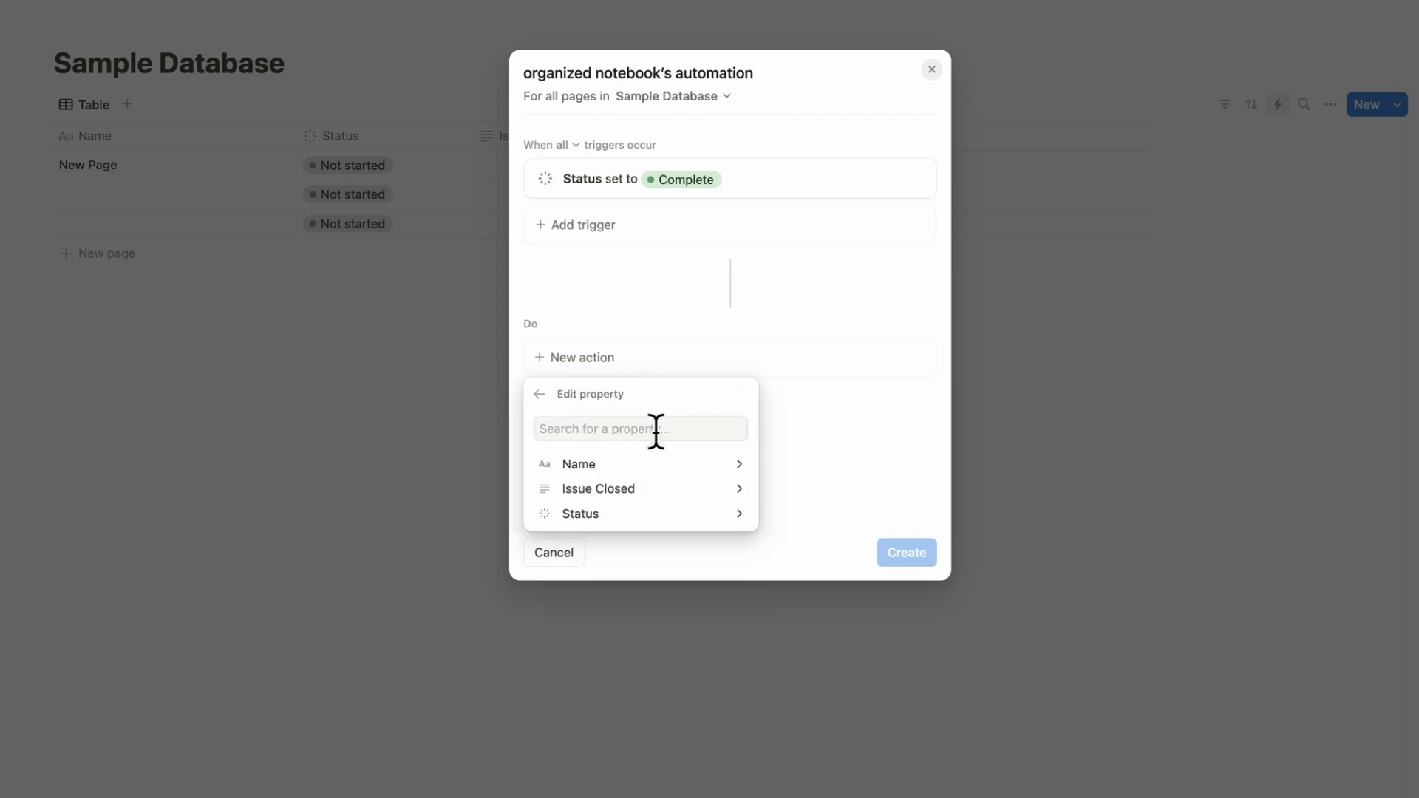
left_click(674, 488)
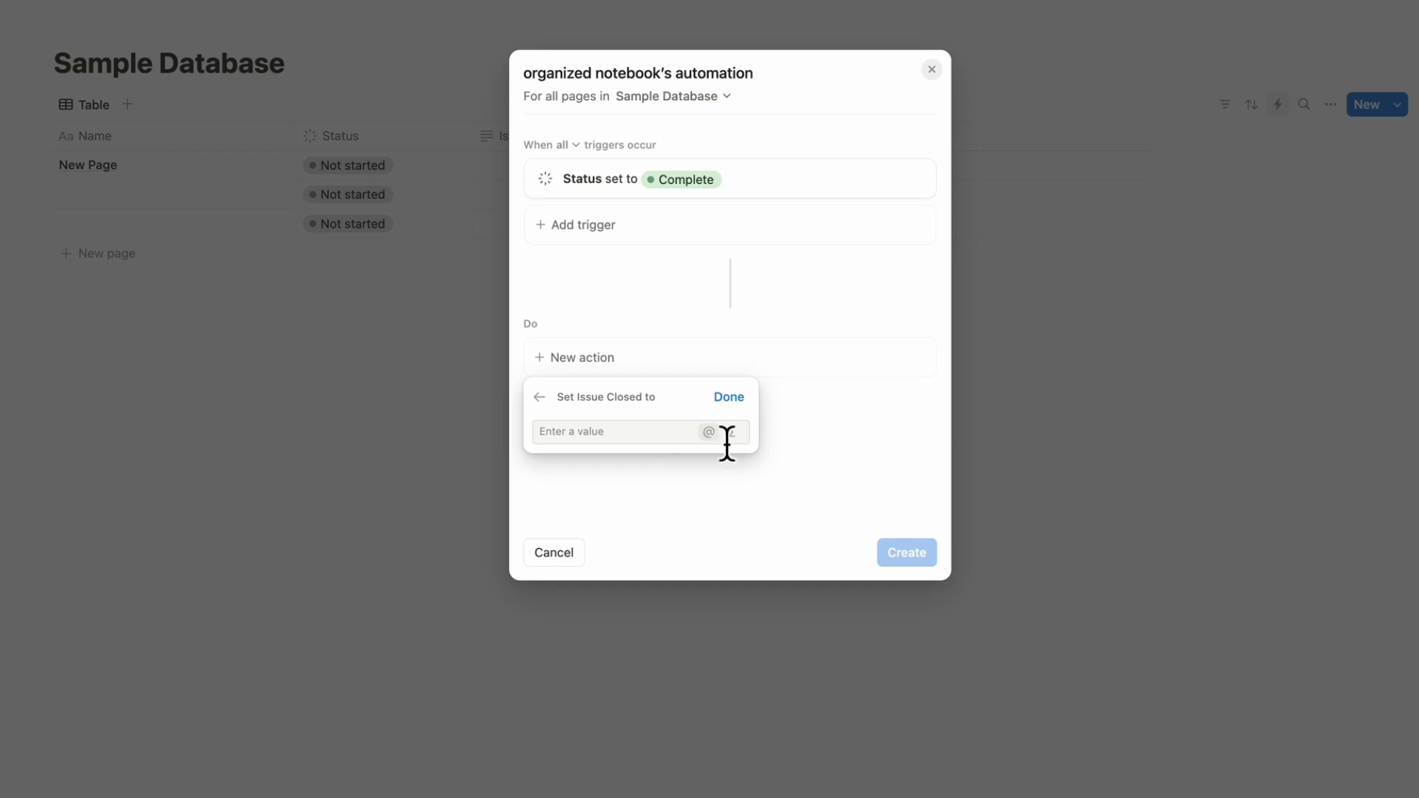
Set Issue Closed to the formula style("Issue was closed on " + Date triggered, "b", "green")
left_click(732, 432)
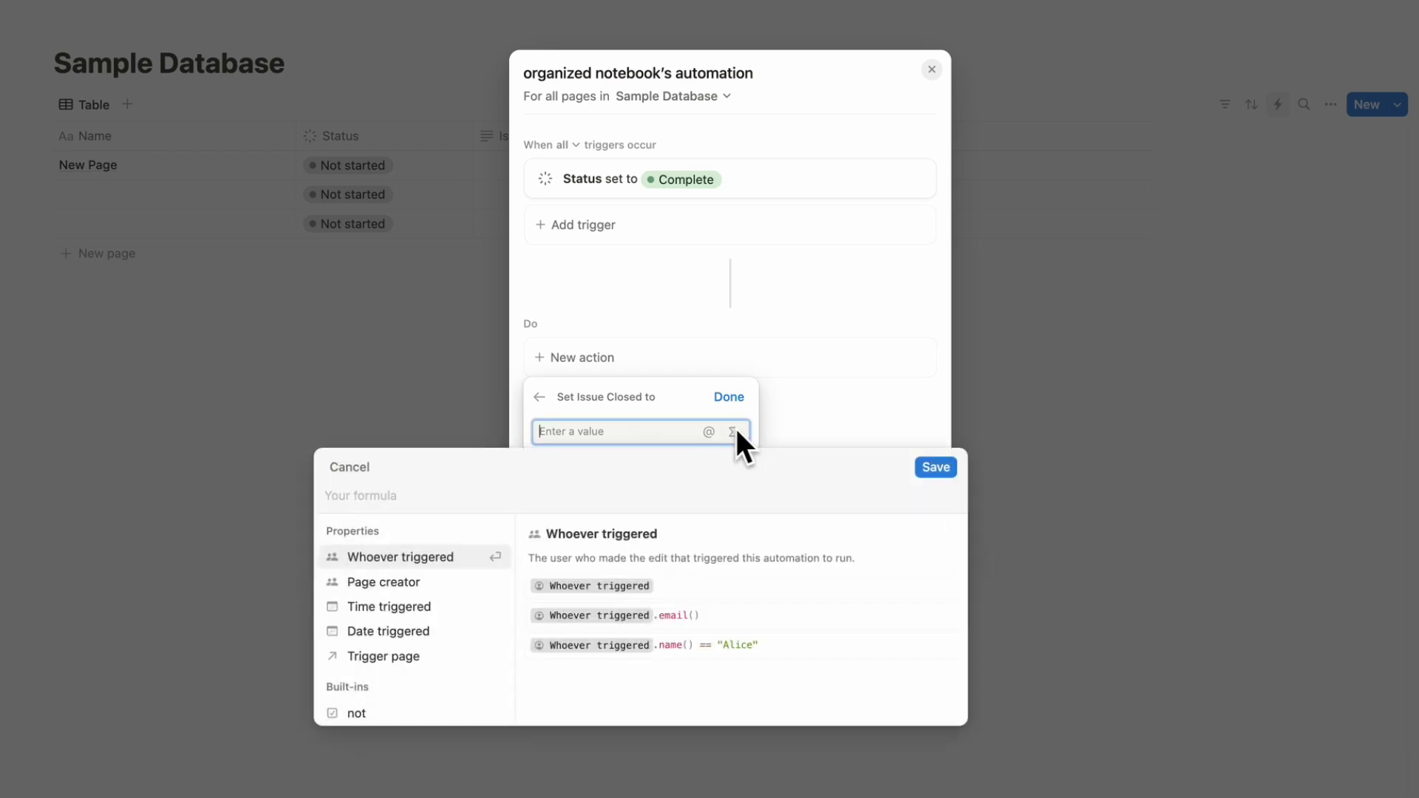
left_click(571, 498)
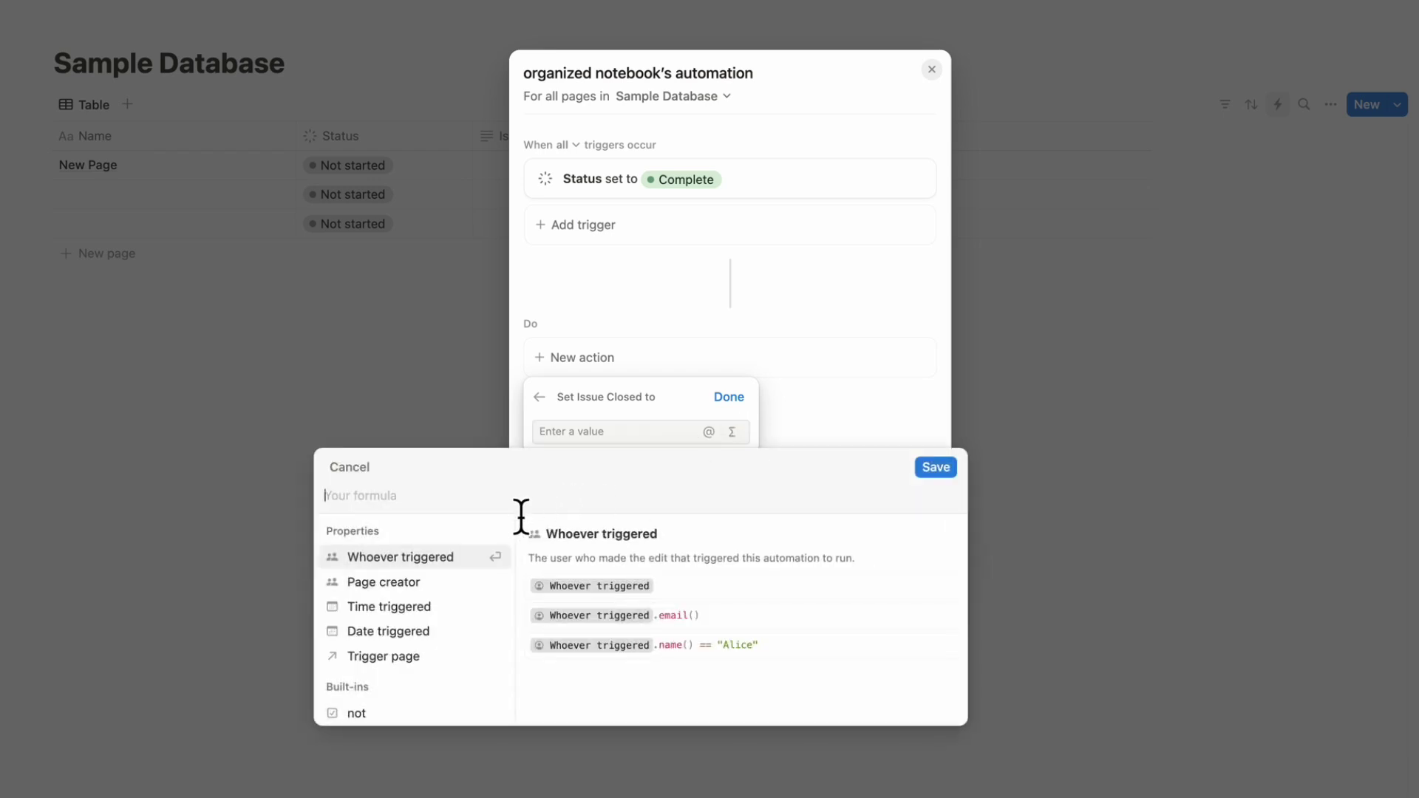
type("style(")
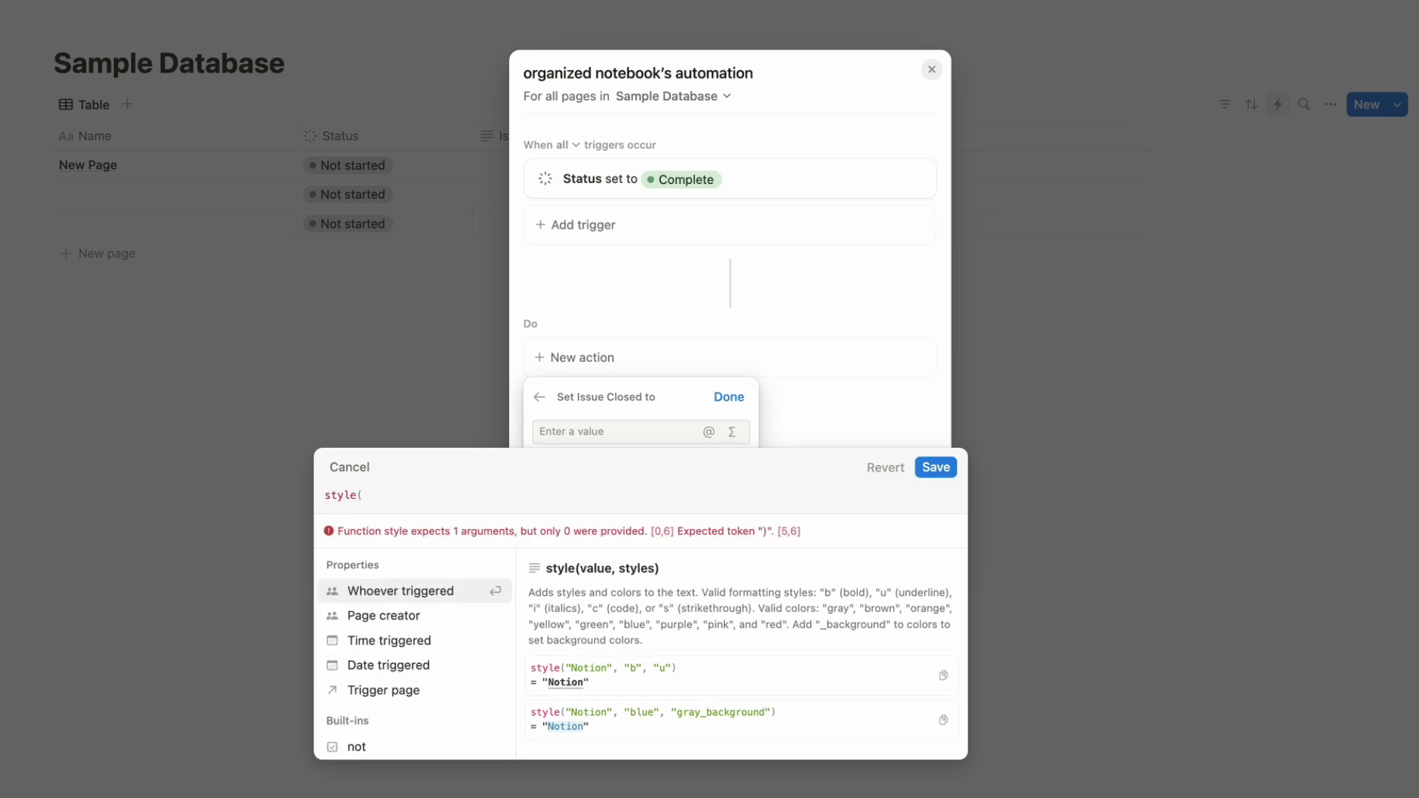
type("\"")
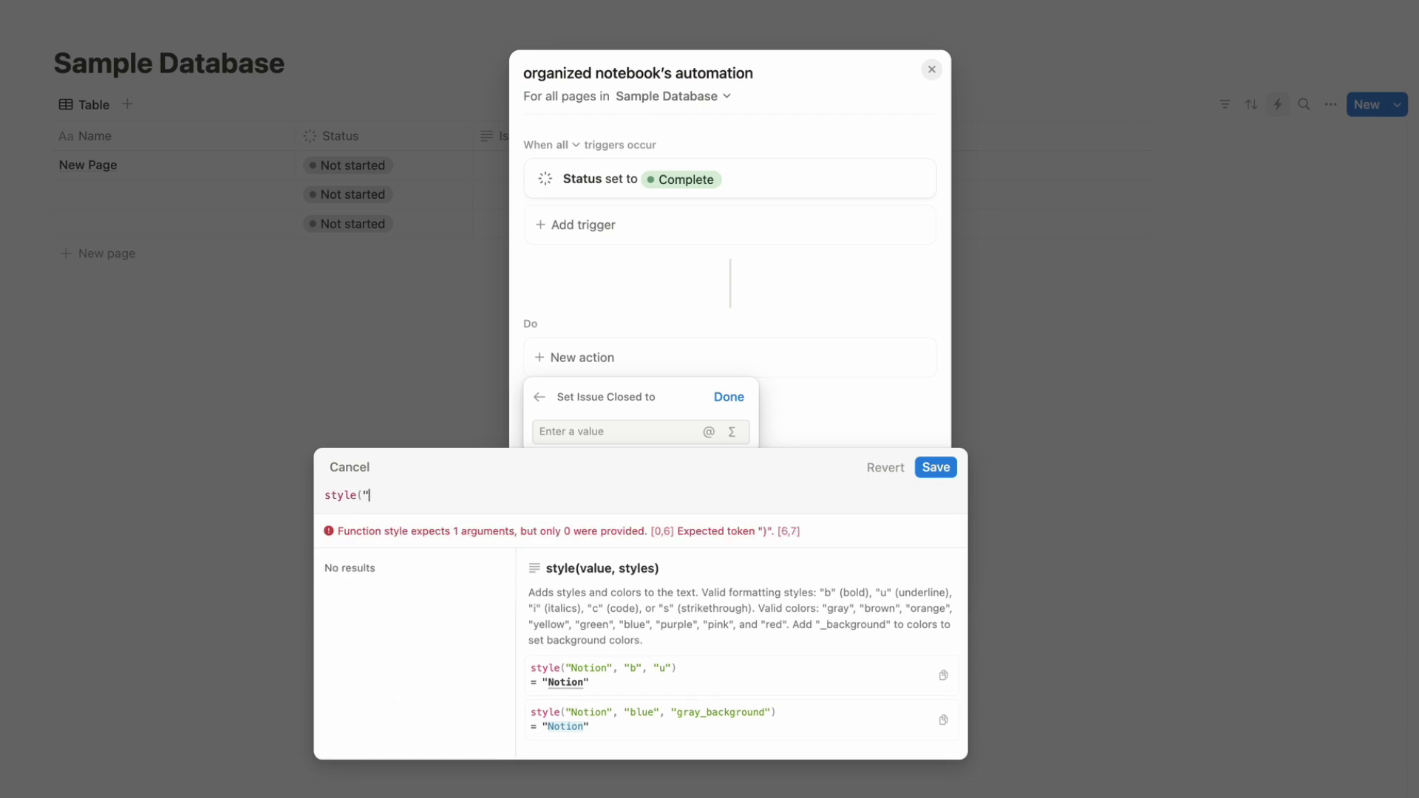
type("Issue was closed on")
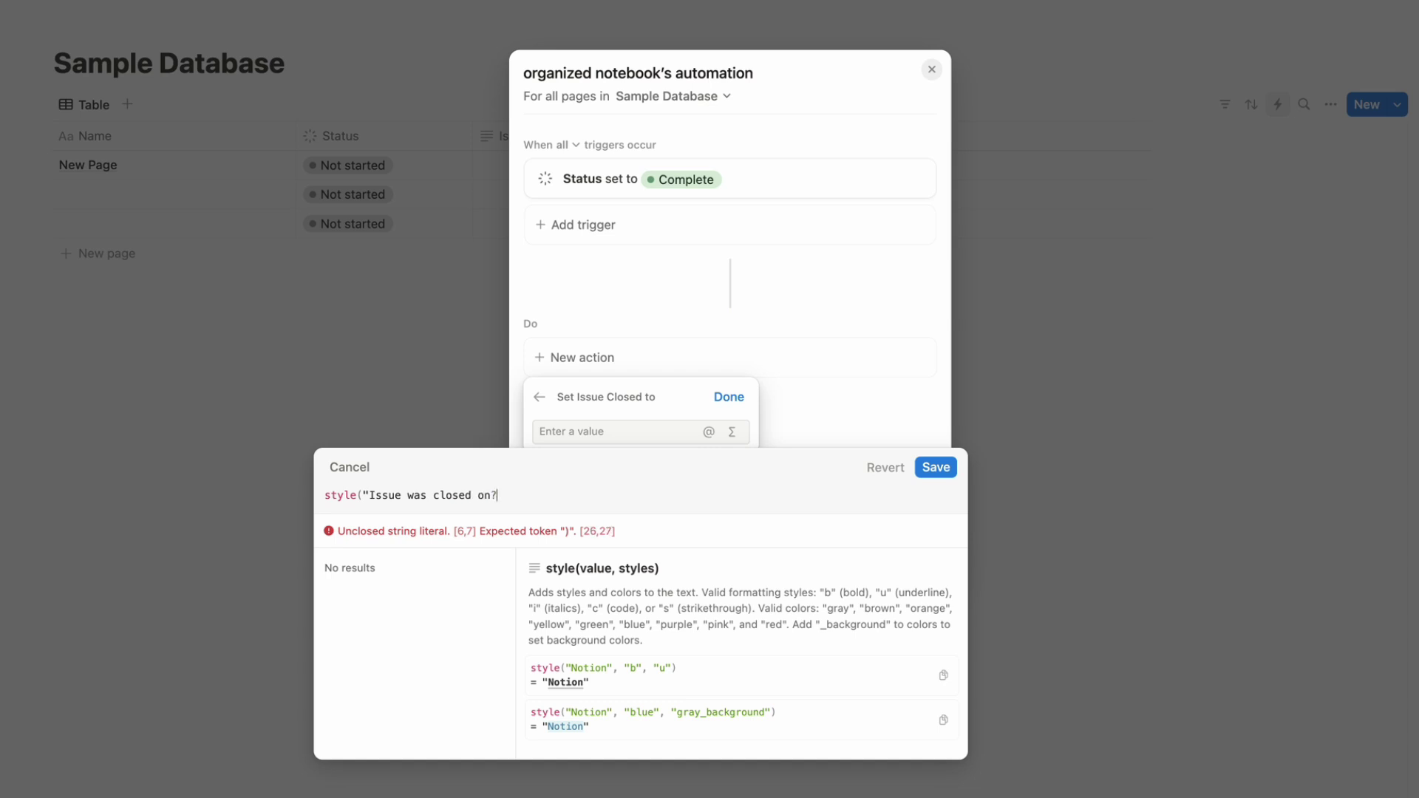
type(" \"")
key("Left")
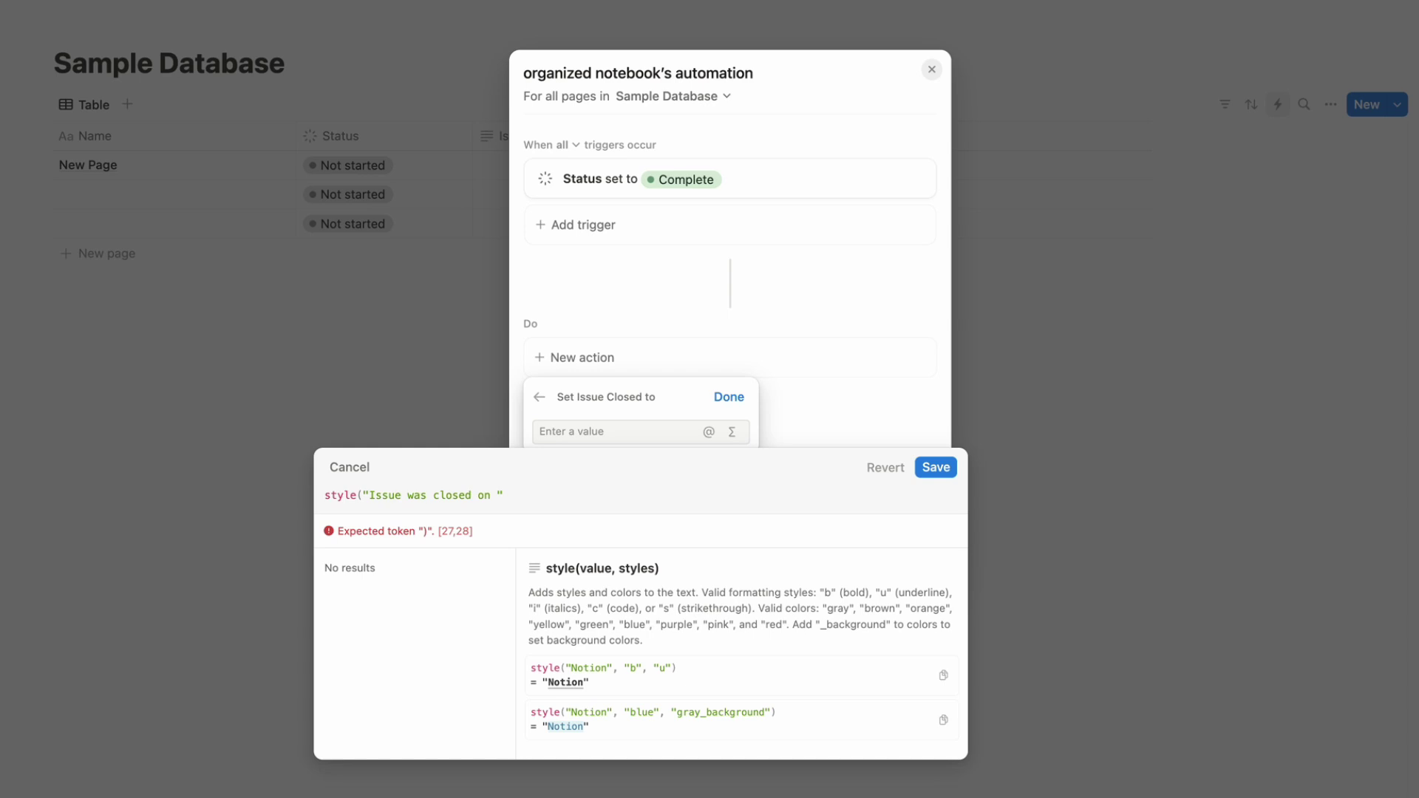
type("+")
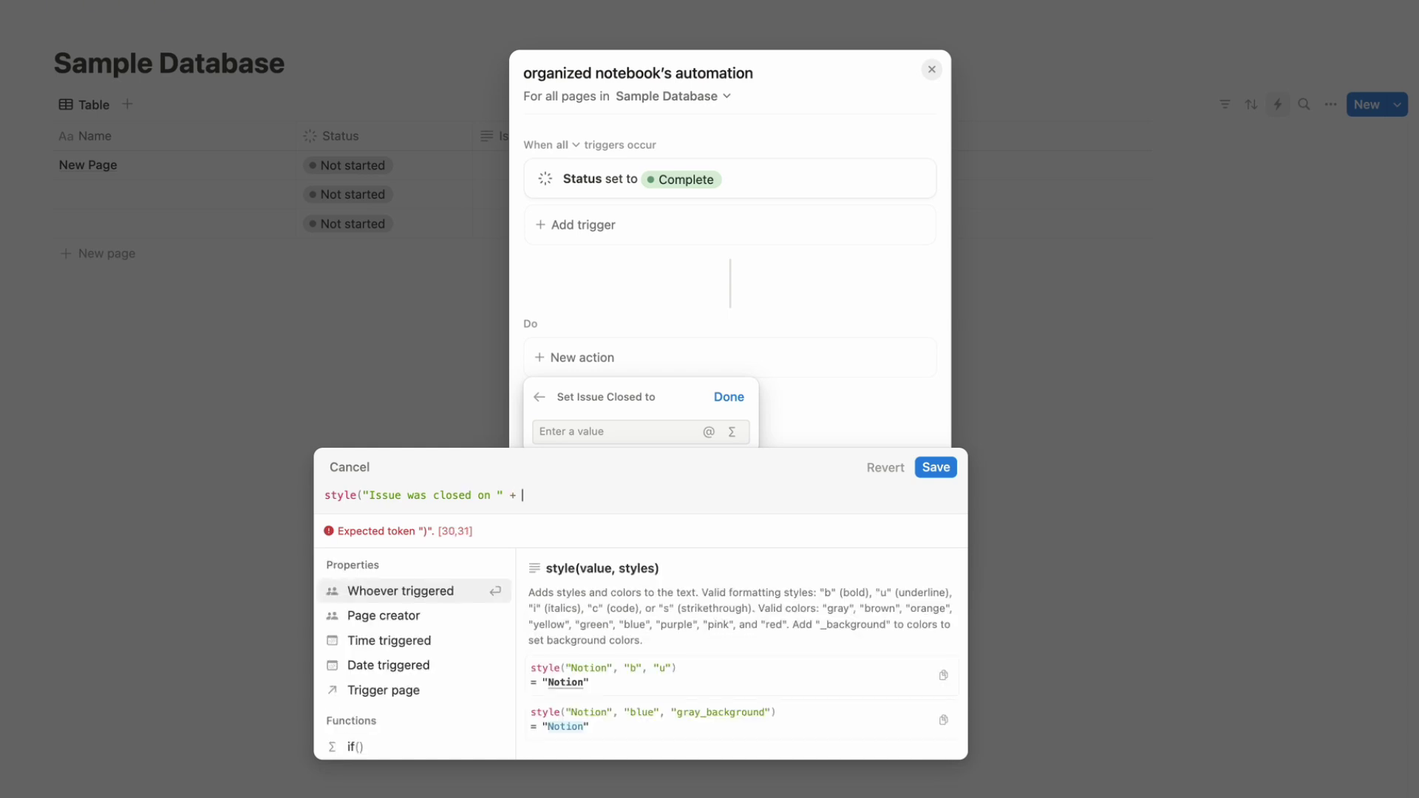
left_click(445, 665)
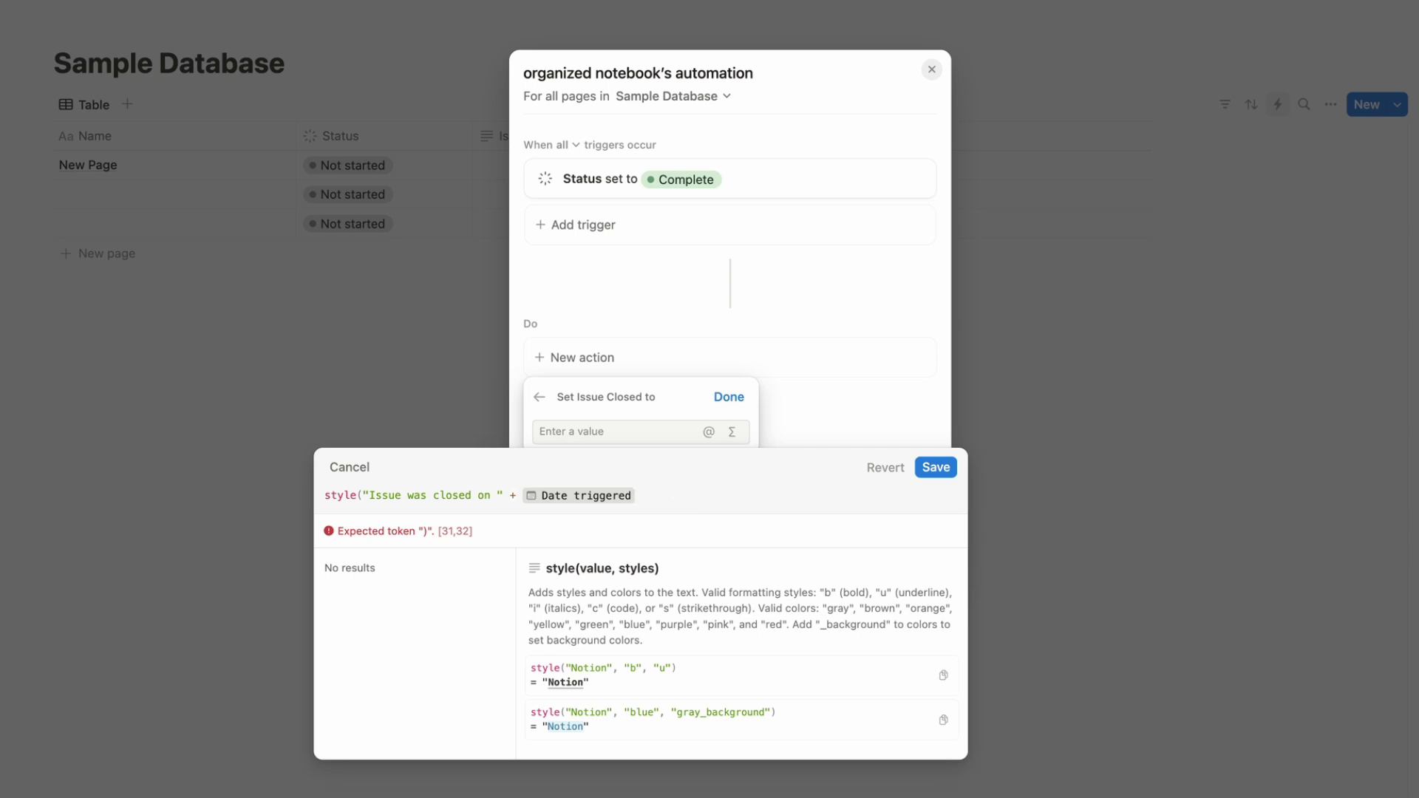
type(", \"\"")
key("Left")
type("b")
key("Right")
type(", \"green")
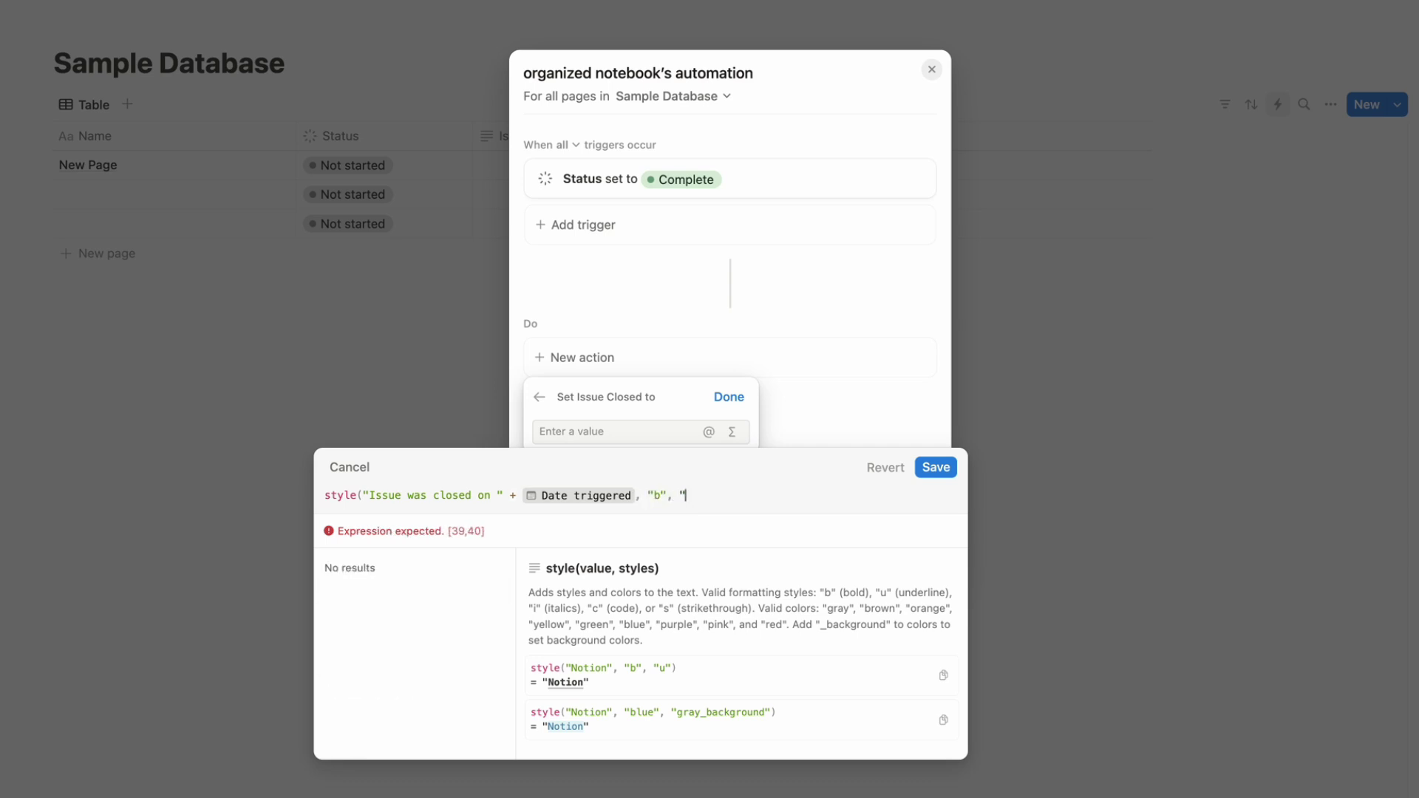
type("\")")
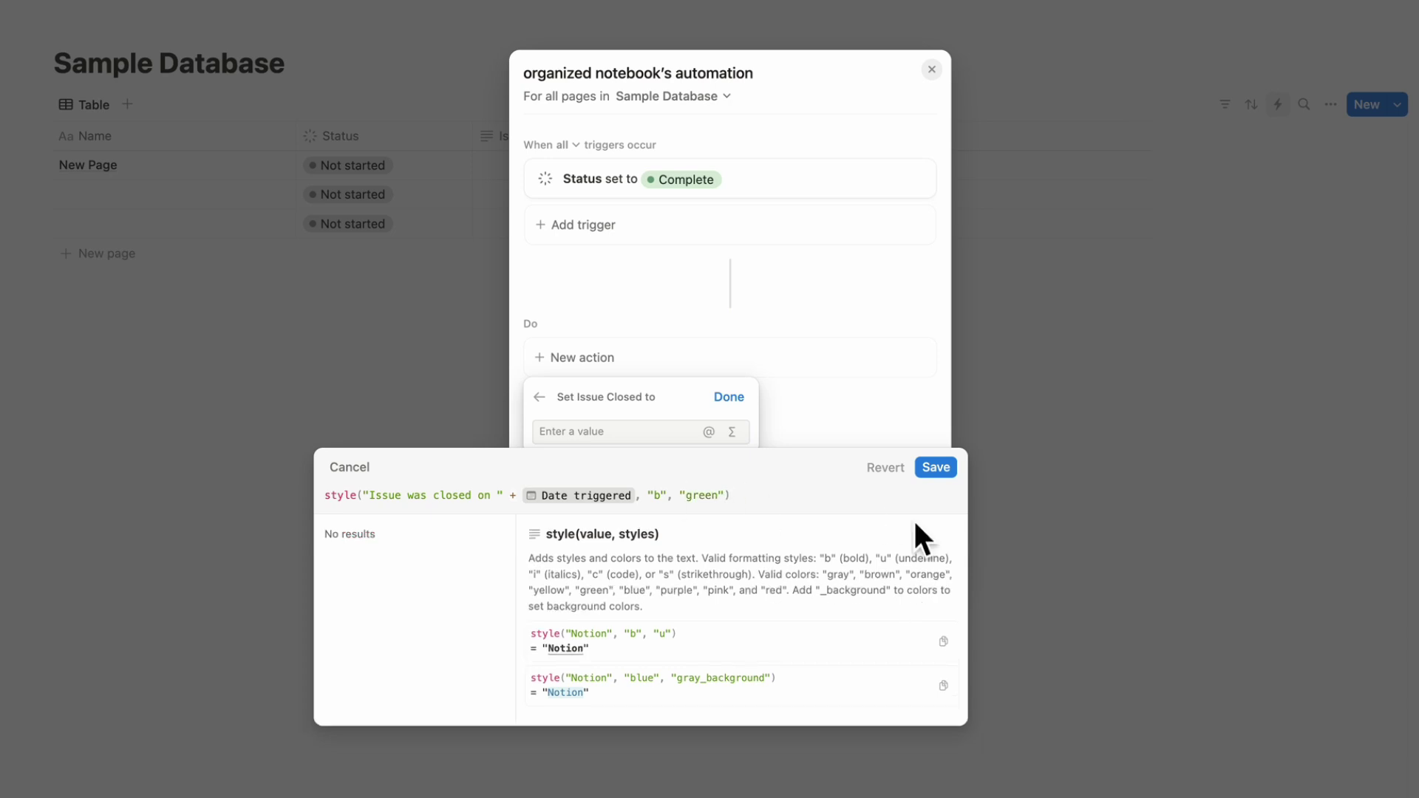
left_click(936, 468)
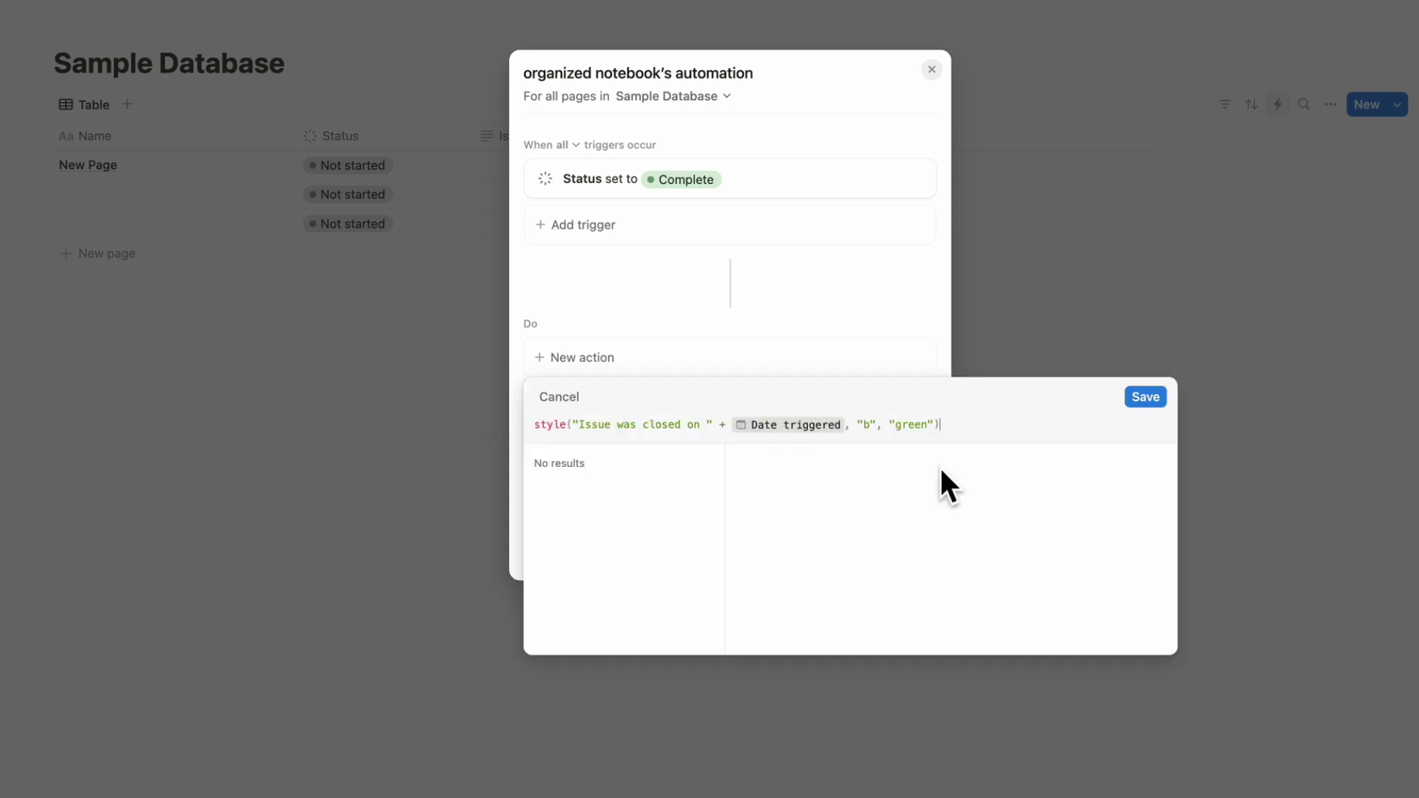
Save the formula value, create the automation, and set the first row's Status to Done
left_click(1145, 397)
left_click(903, 554)
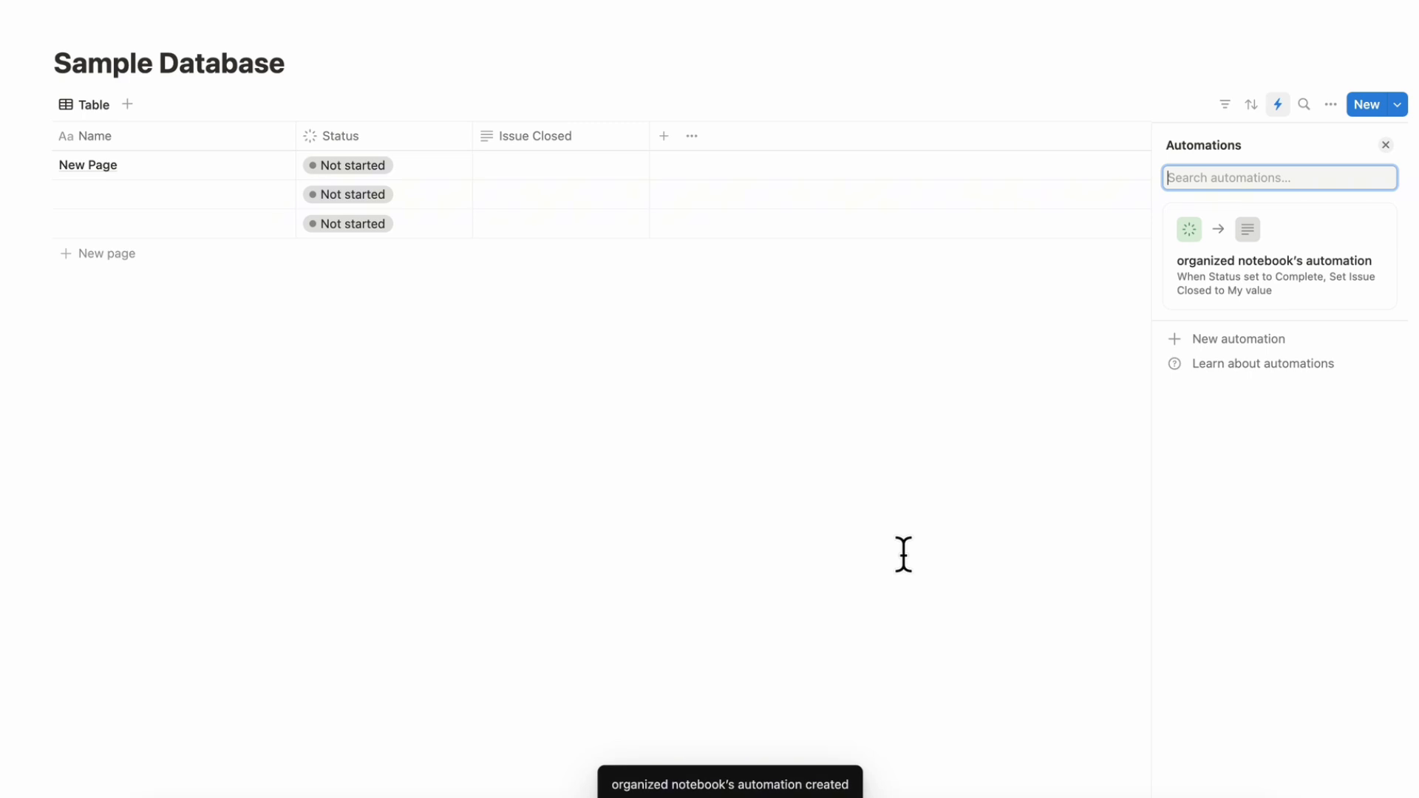
left_click(387, 166)
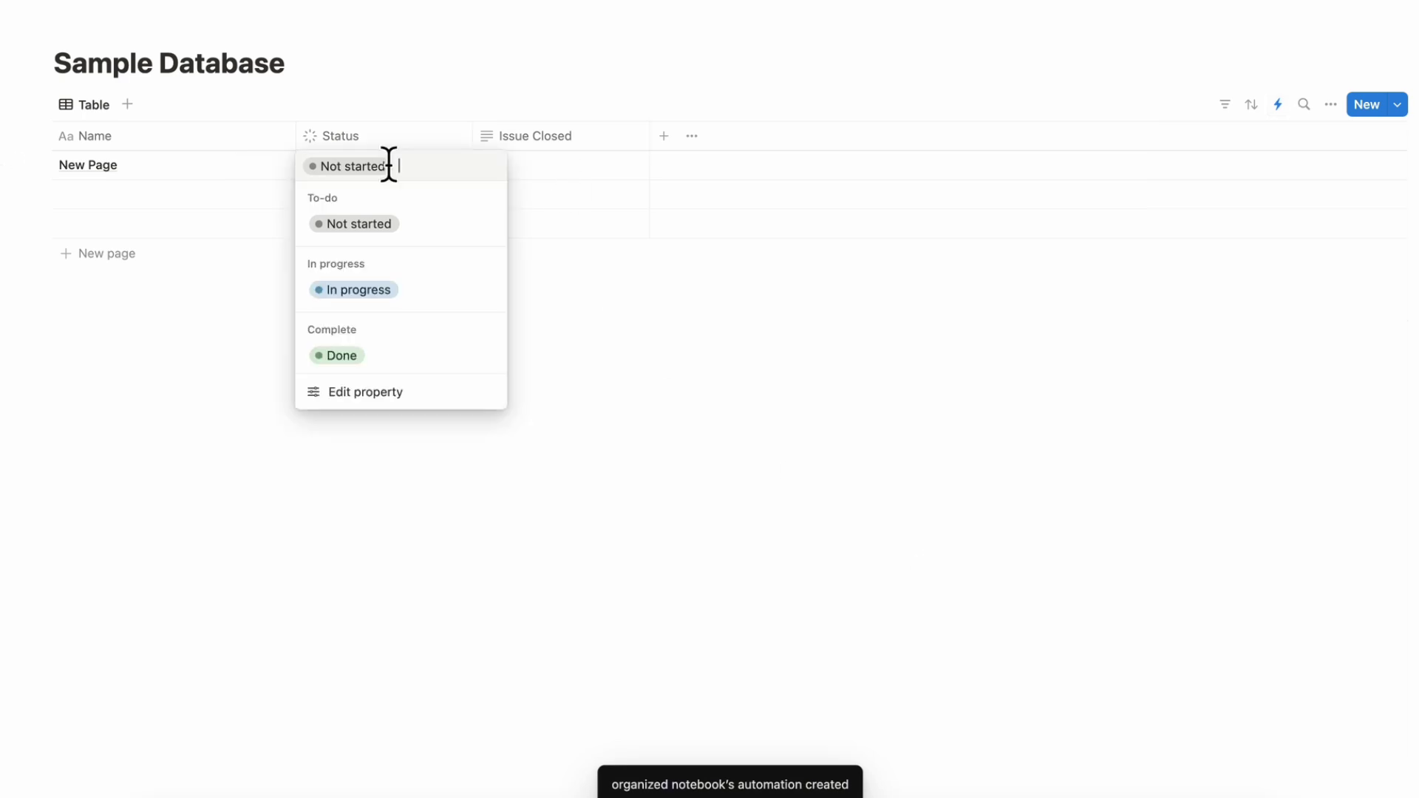
left_click(395, 356)
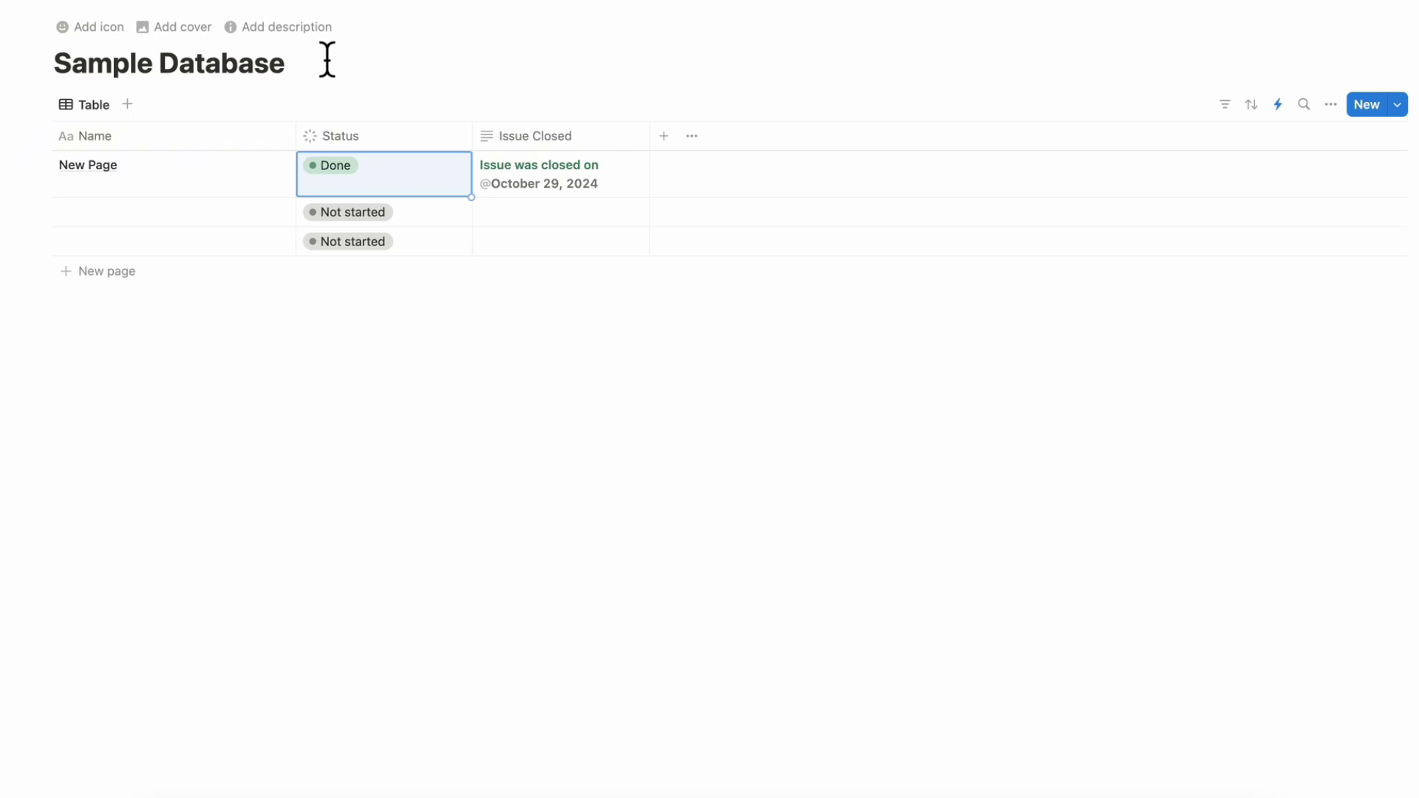
Open Templates from the sidebar to show the gallery's Discover page
mouse_move(55, 11)
scroll(104, 402, "down", 15)
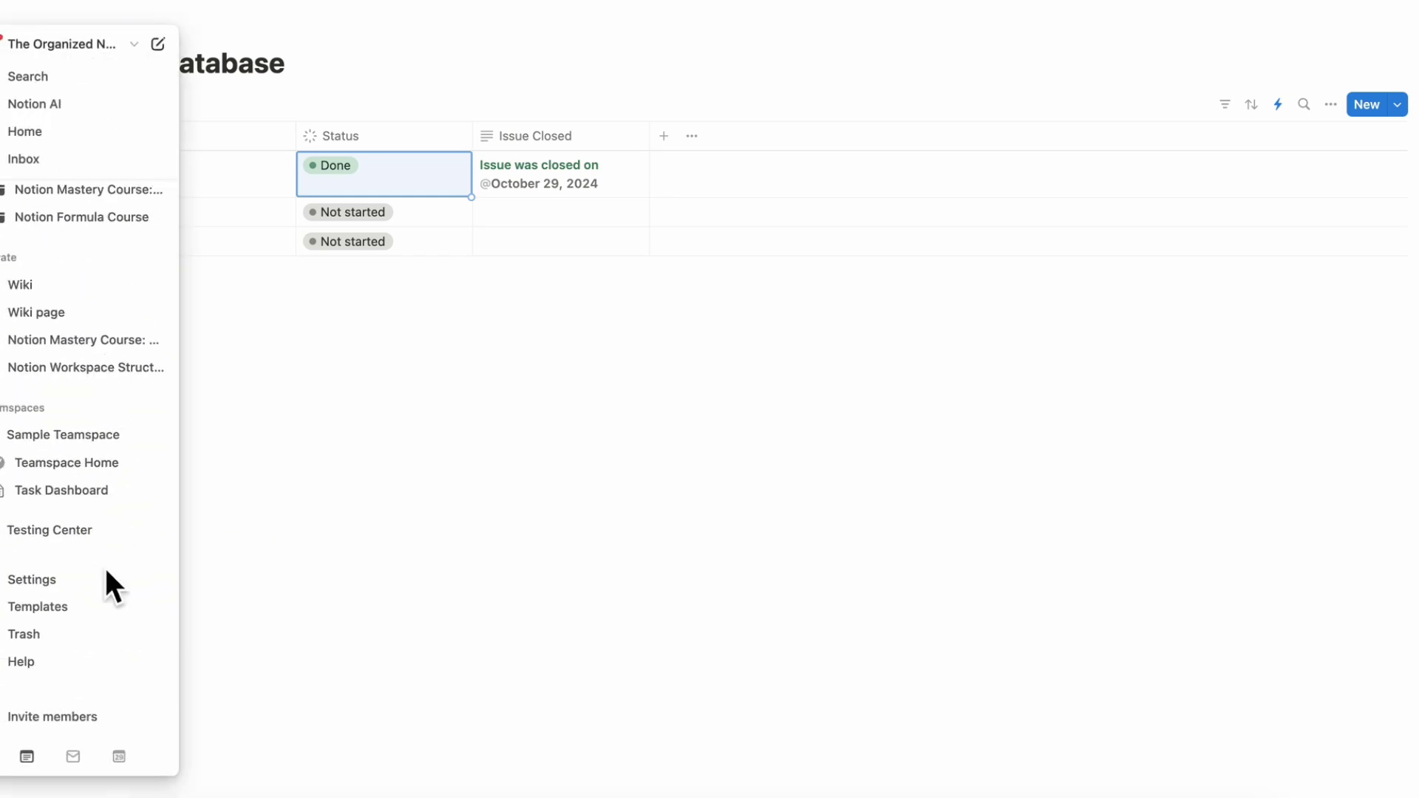
left_click(59, 624)
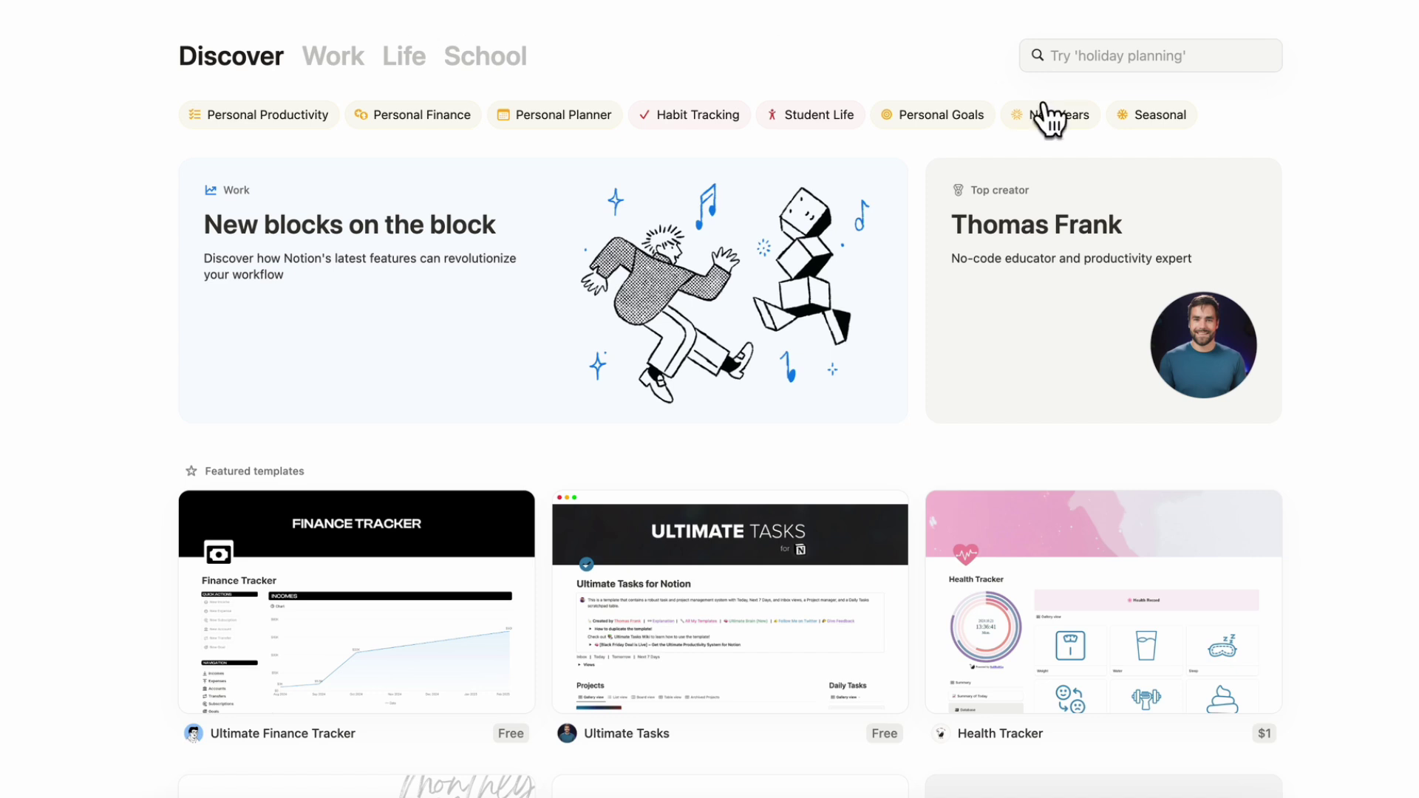
Search the template gallery for 'the organized not'
left_click(1122, 57)
type("the organized not")
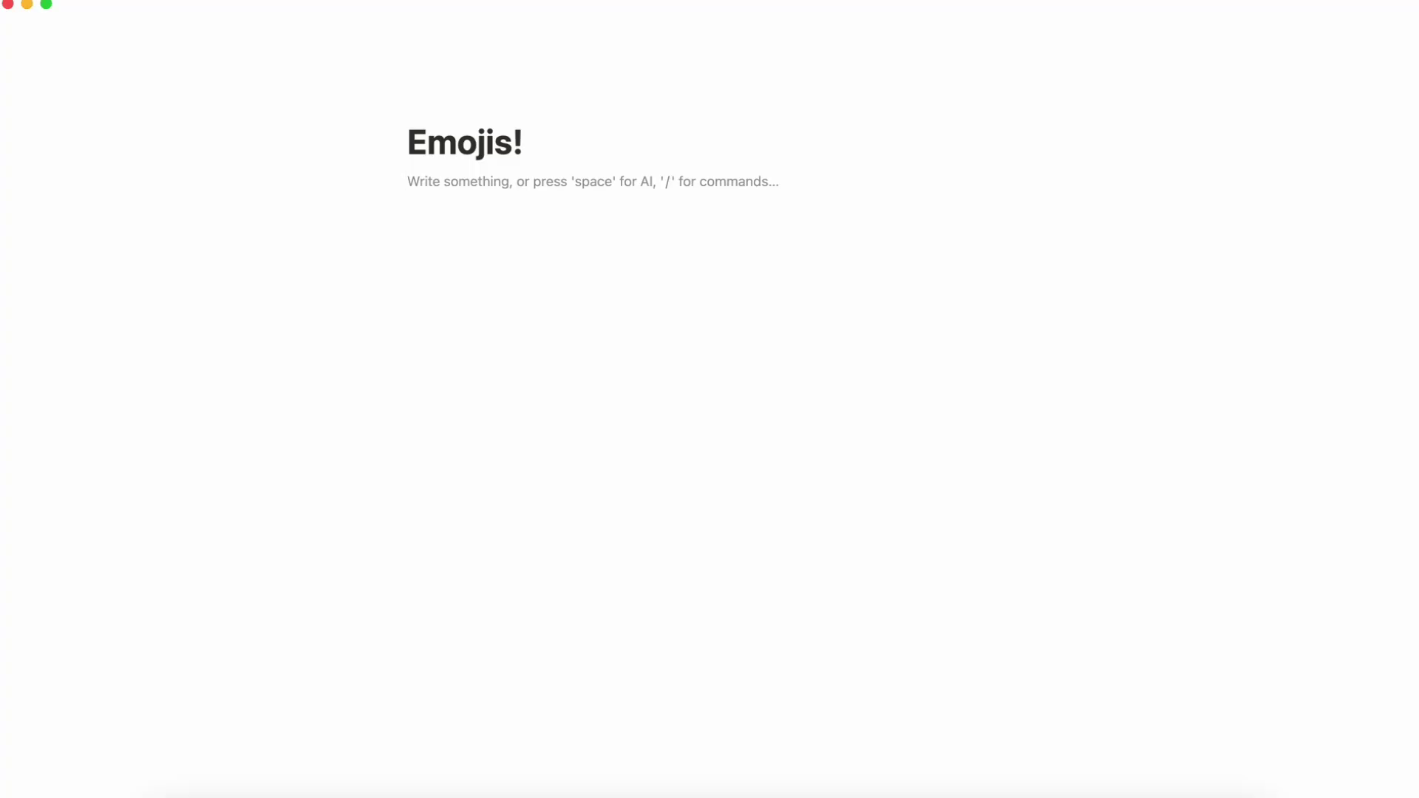
Via /emoji, upload an image as a new custom emoji and name it totoro-cool
type("/emoji")
left_click(539, 247)
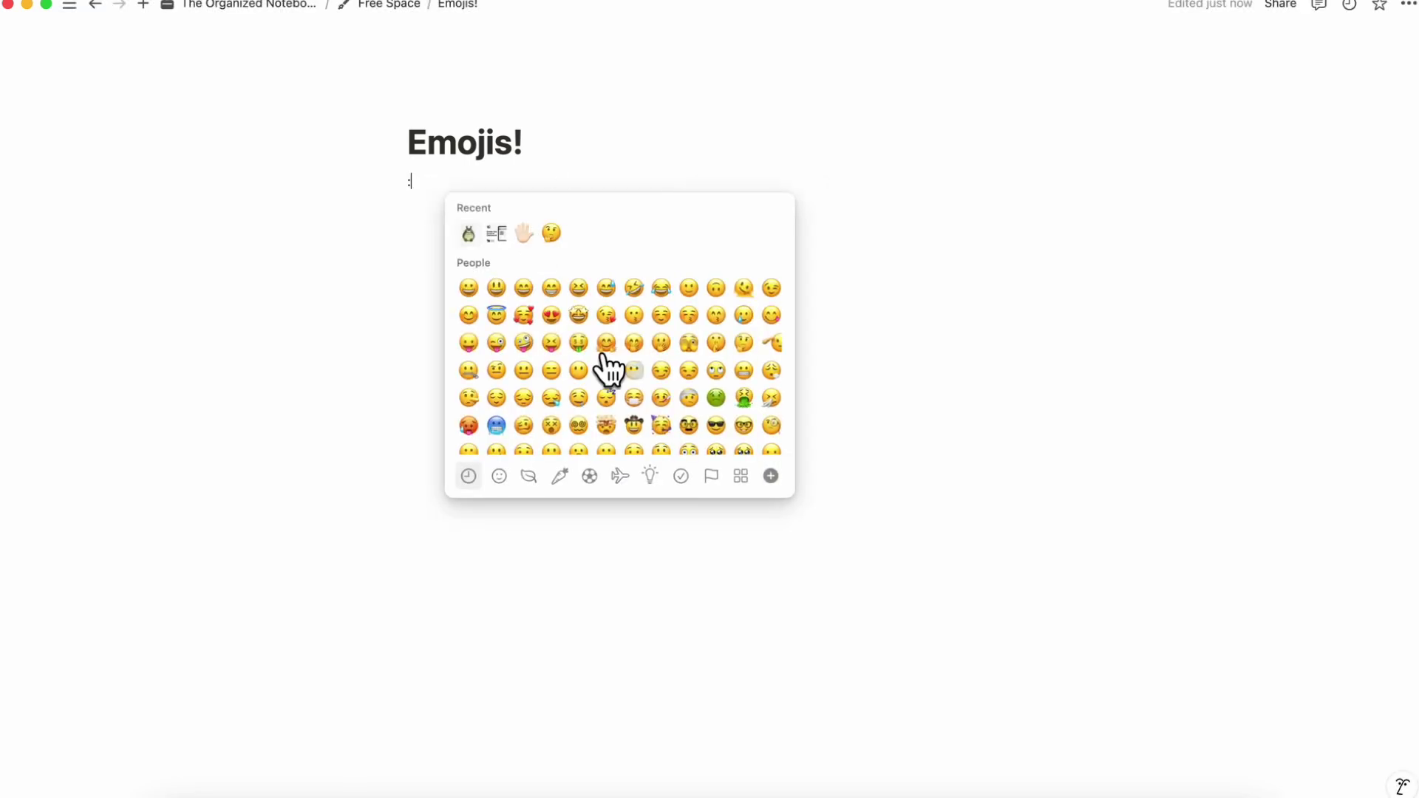
left_click(771, 476)
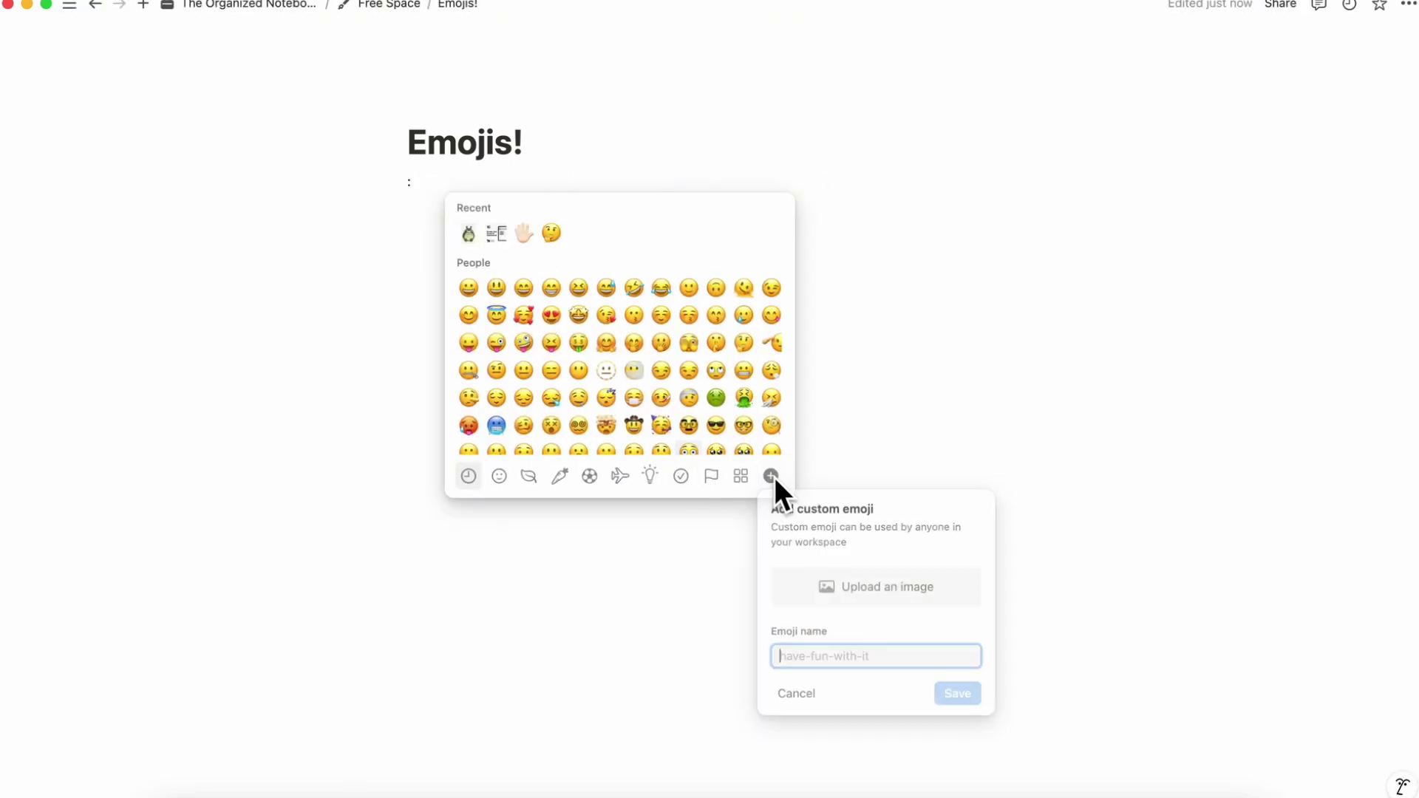
left_click(862, 589)
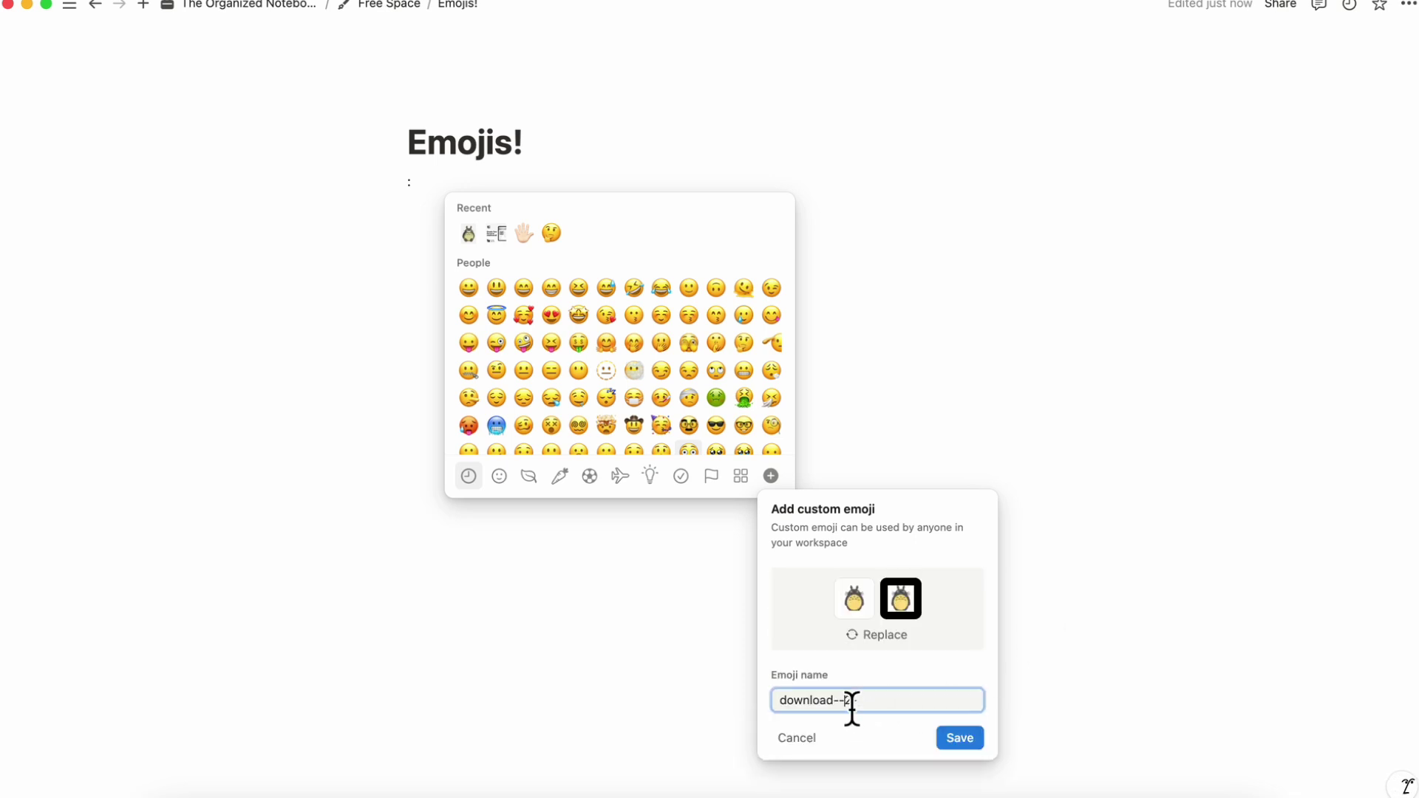
key("super+a")
key("BackSpace")
type("totoro")
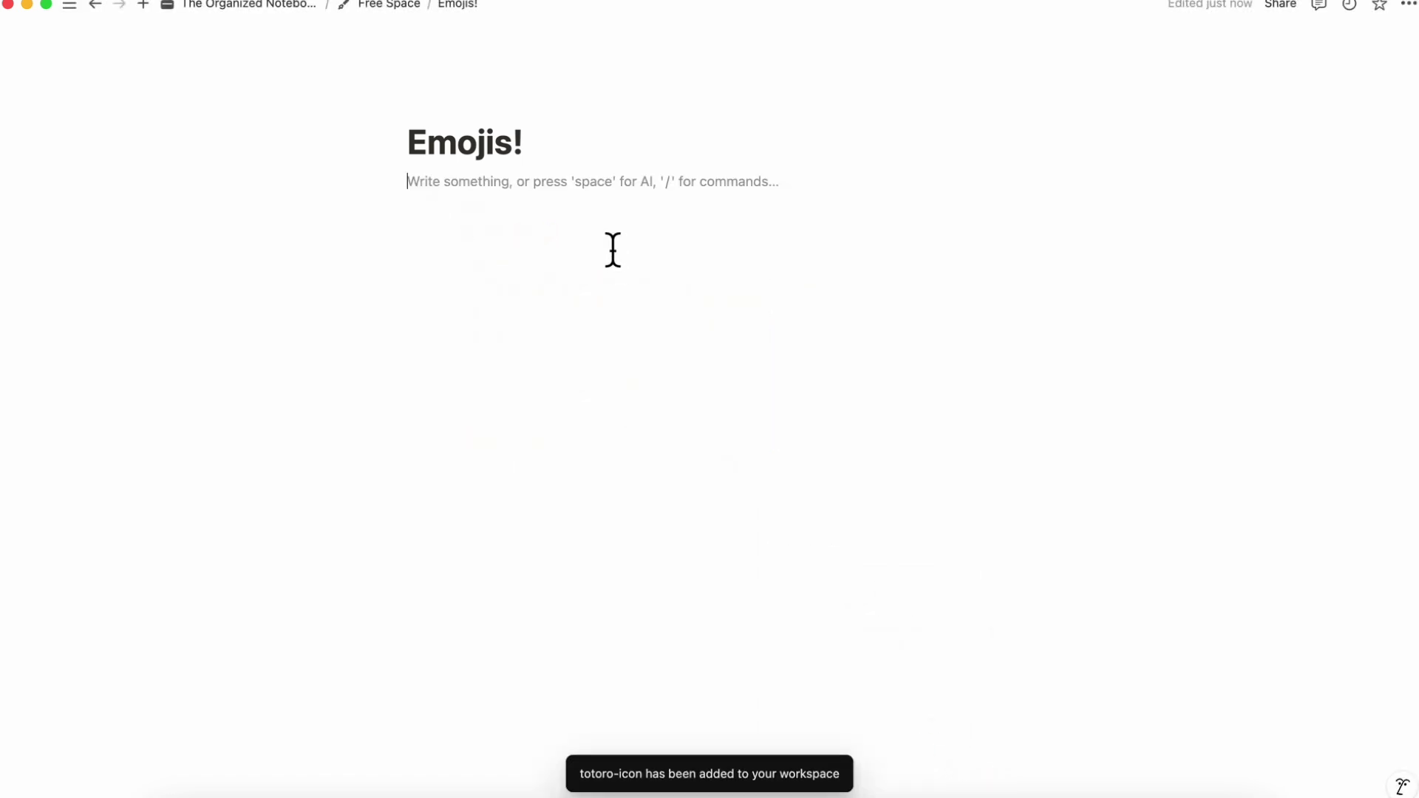
Insert the yellow totoro emoji with :totoro and make it the page icon
type(":")
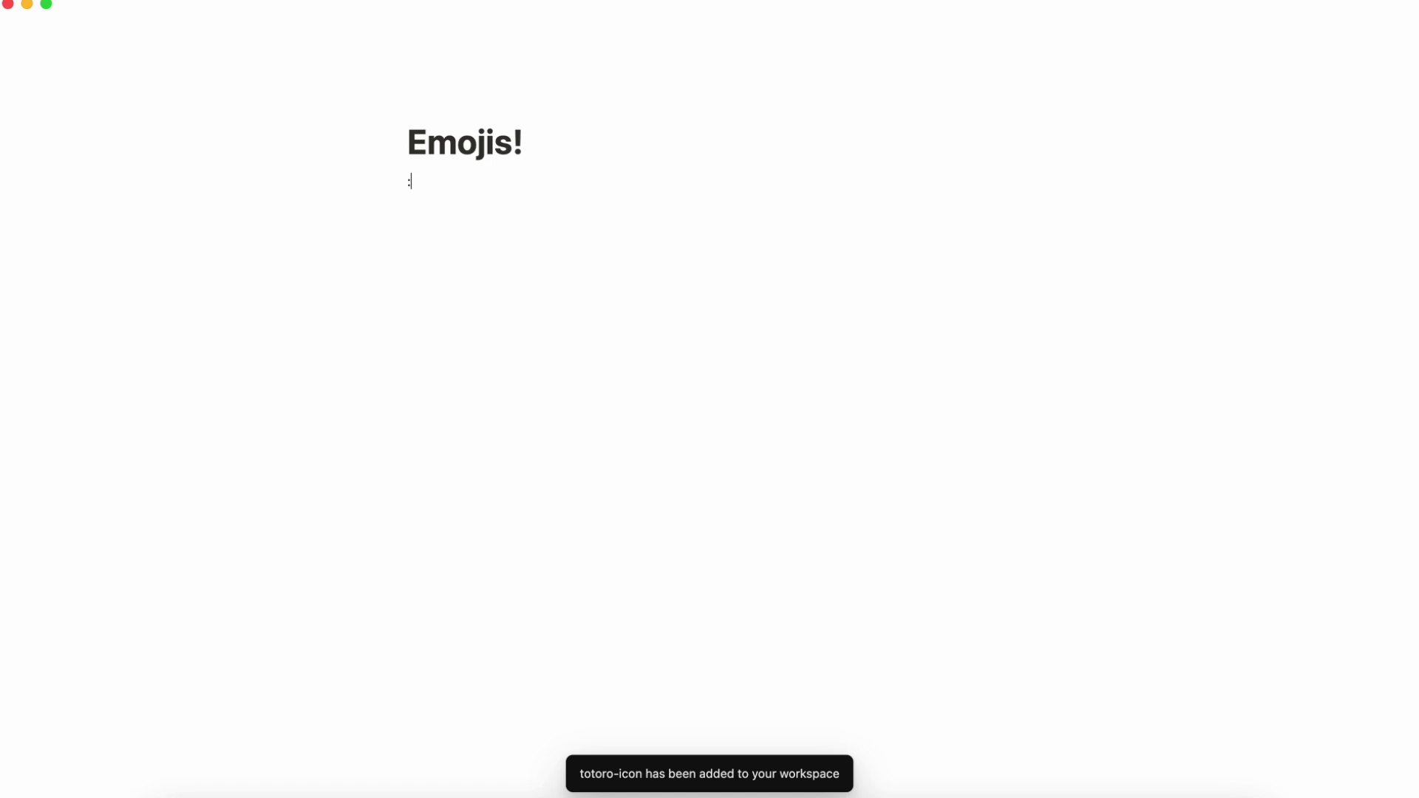
type("totoro")
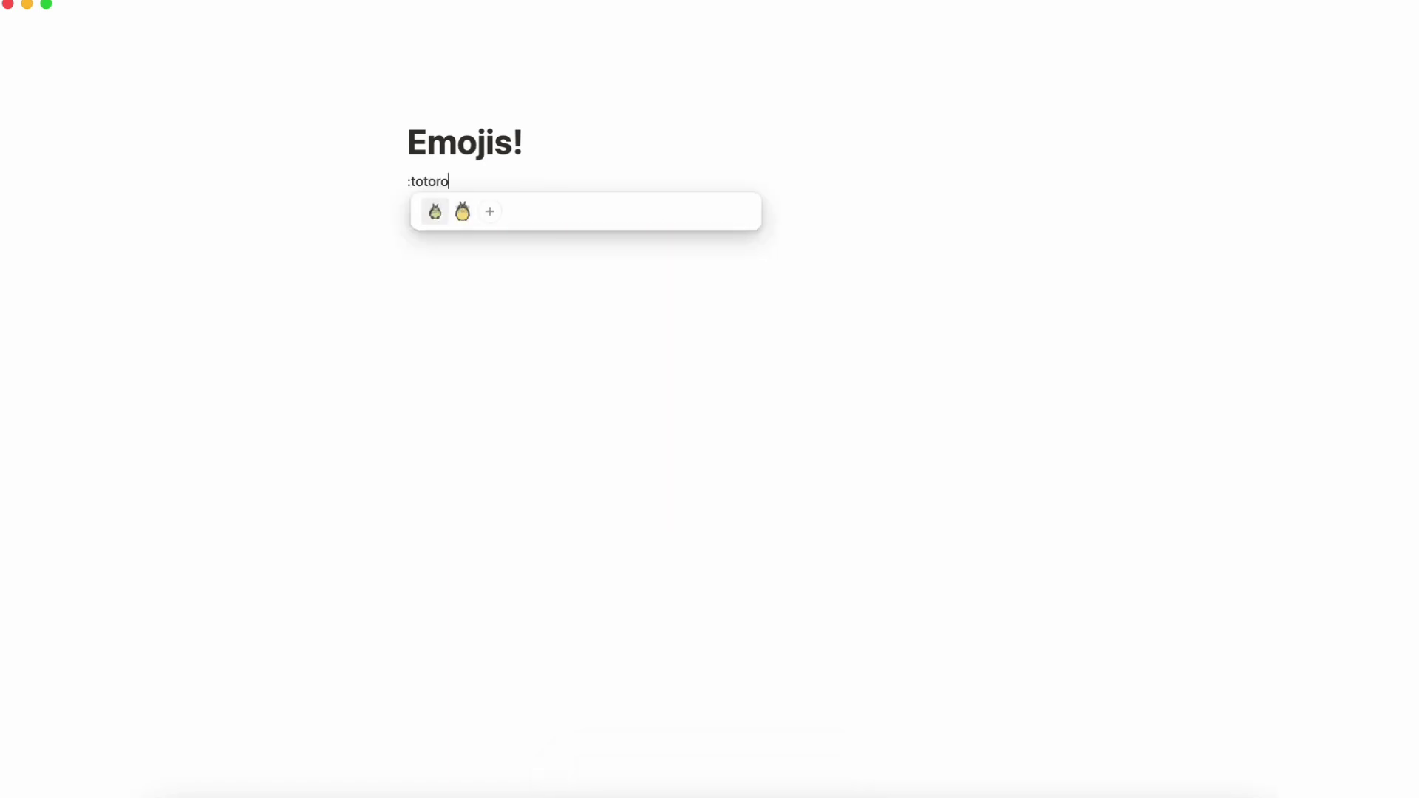
left_click(463, 213)
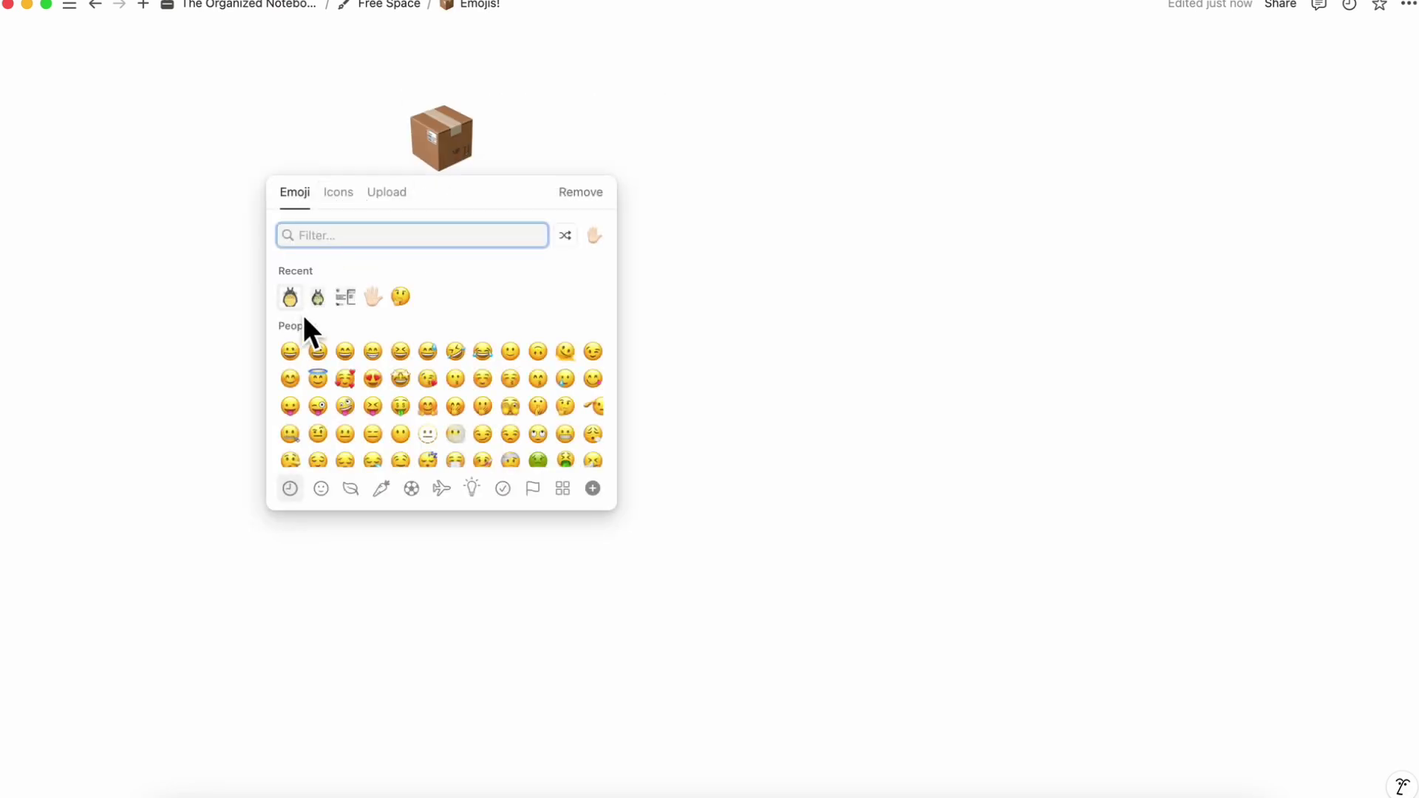
left_click(290, 299)
left_click(496, 189)
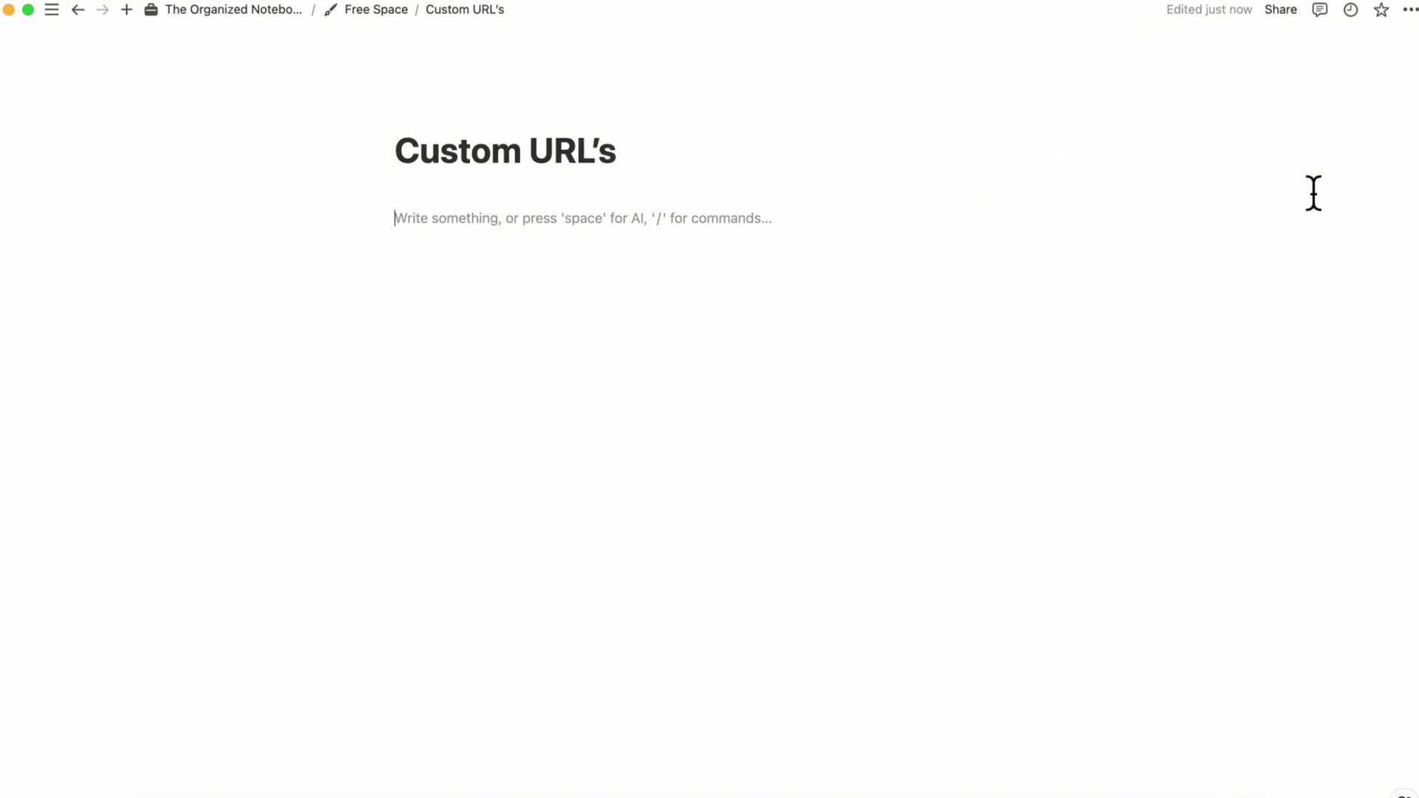
Publish the page to the web and change its URL slug to custom-url
left_click(1281, 12)
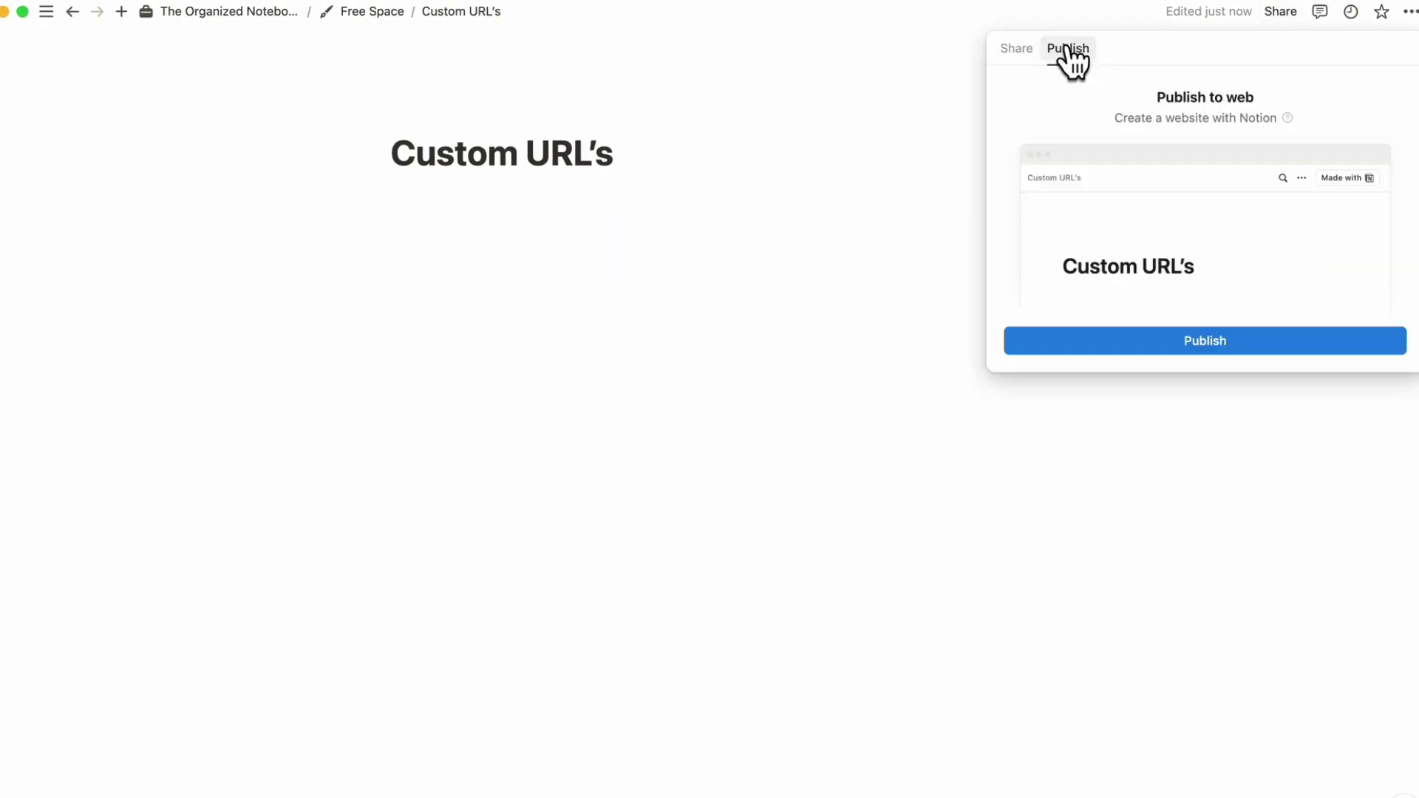
left_click(1143, 338)
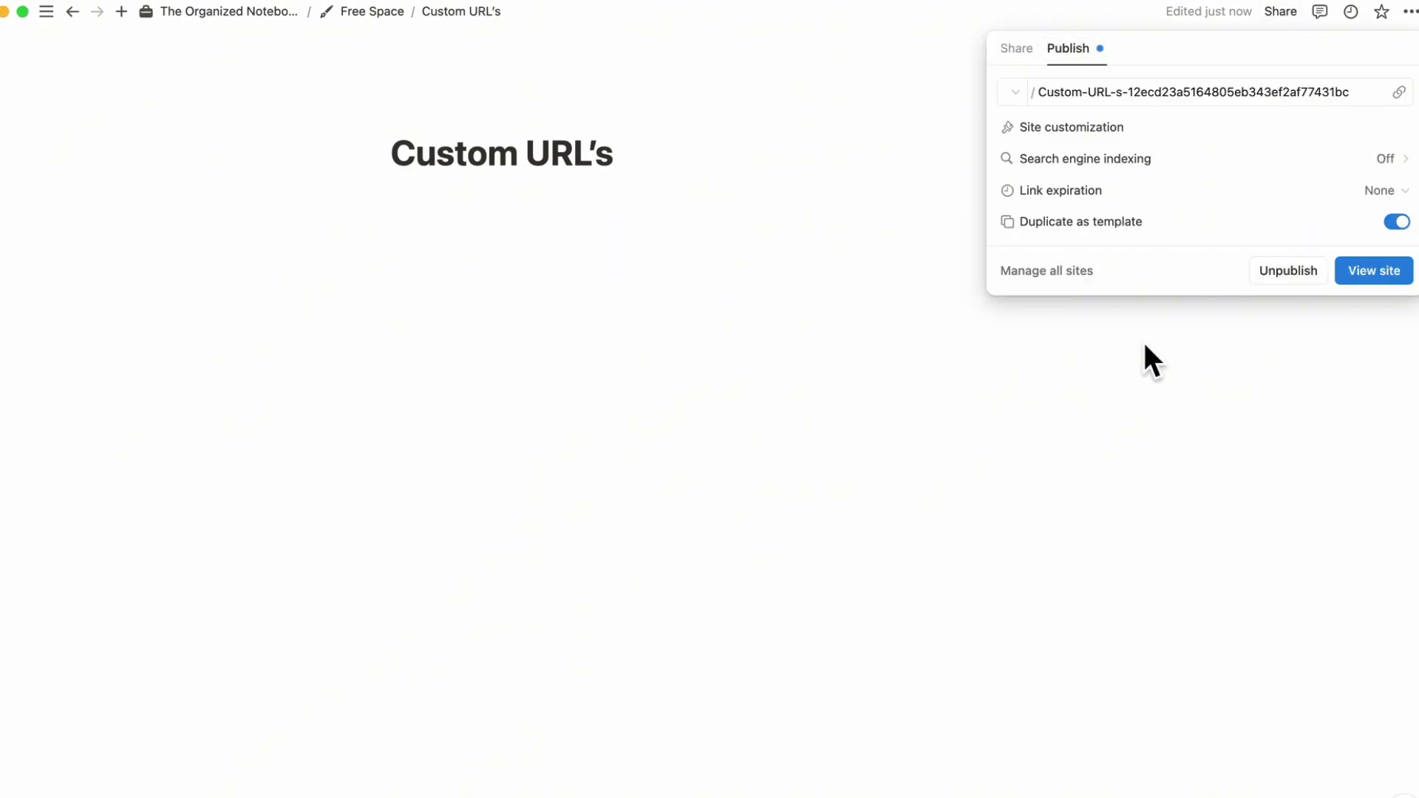
left_click(1323, 99)
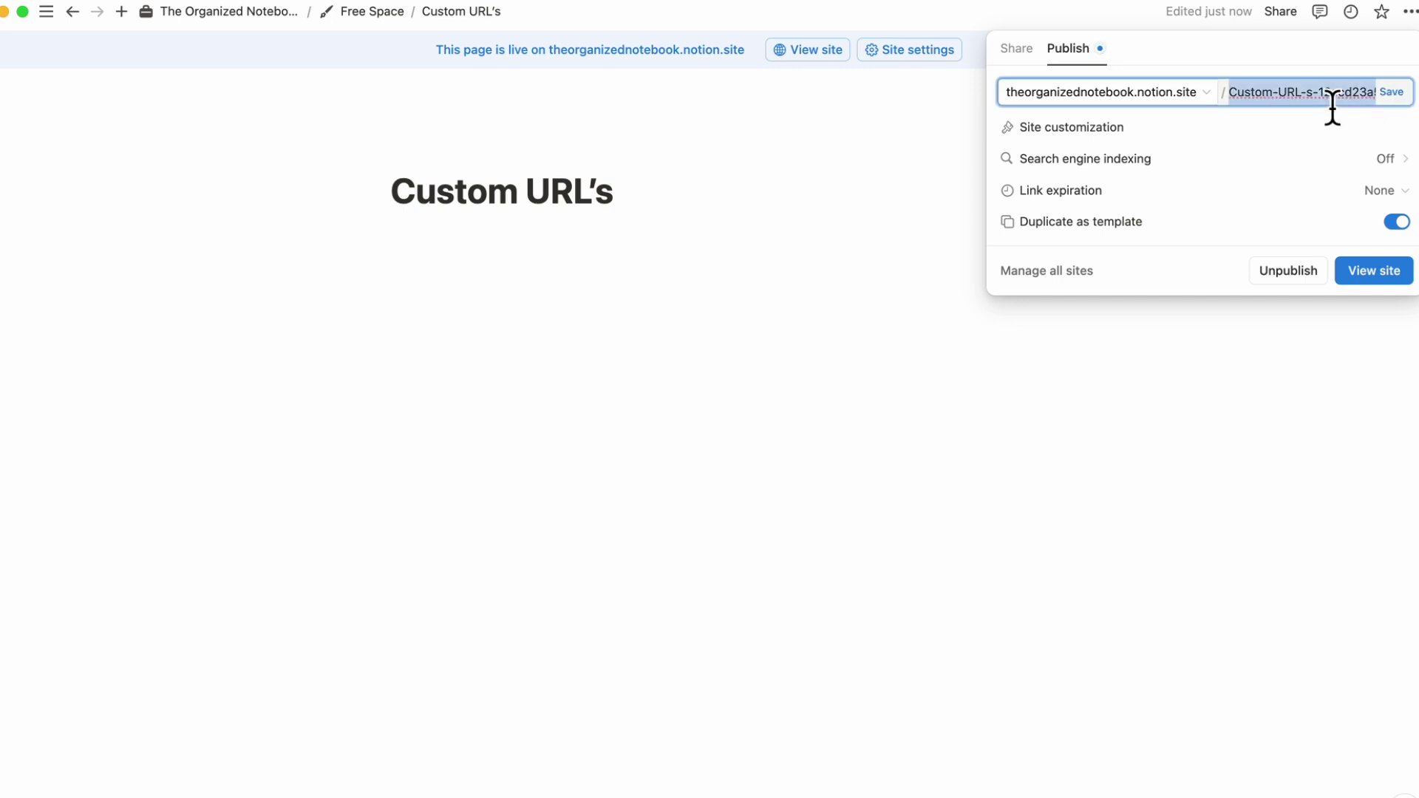
key("BackSpace")
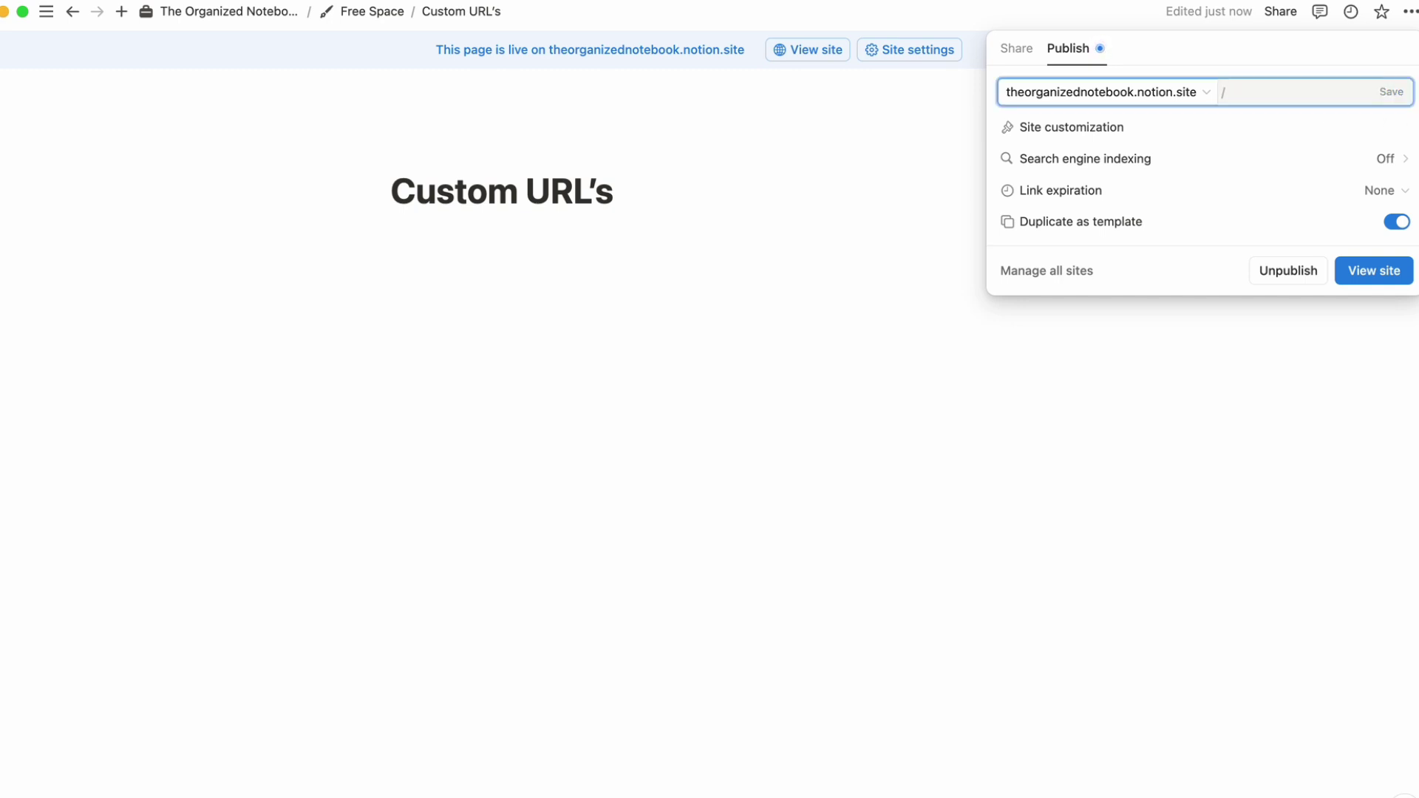
type("custom-url")
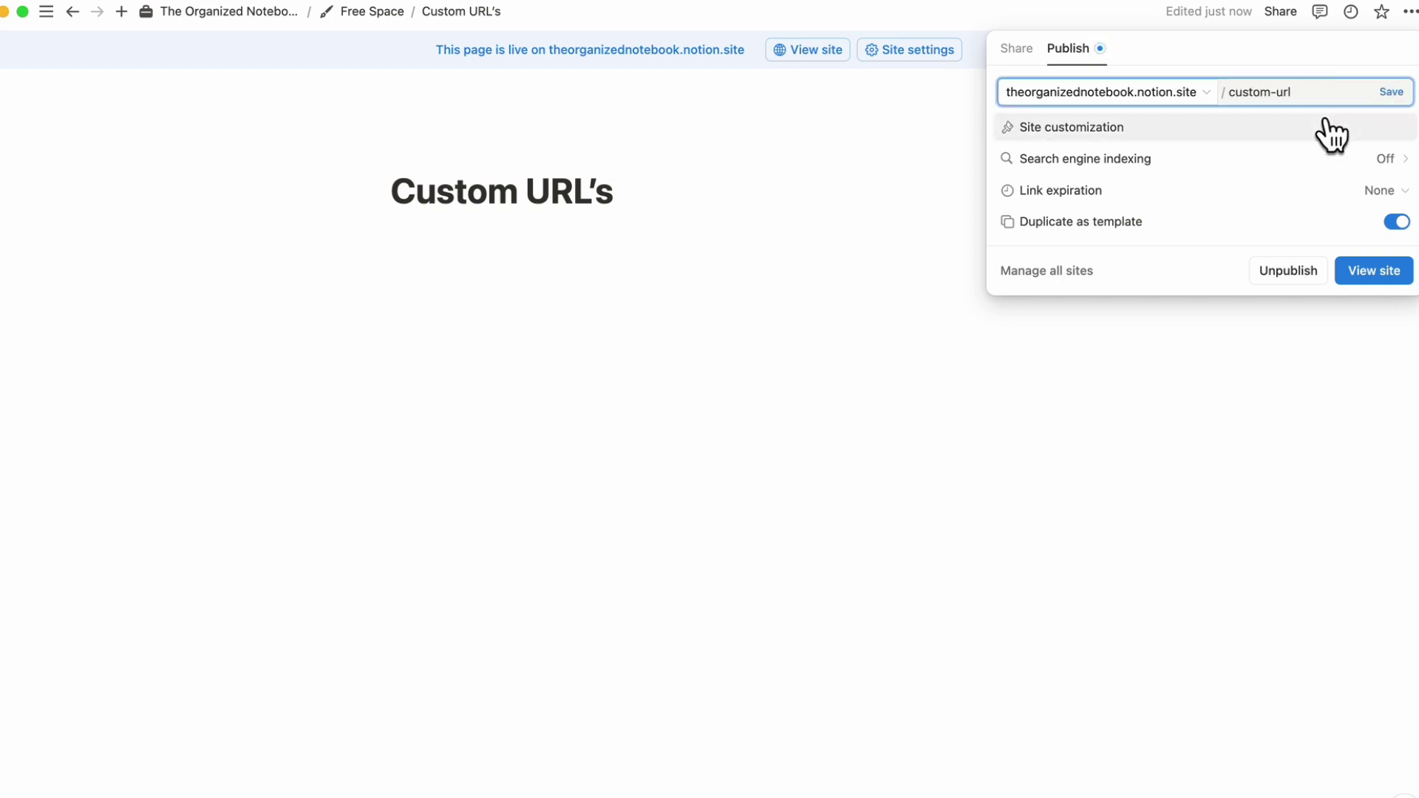
left_click(1392, 95)
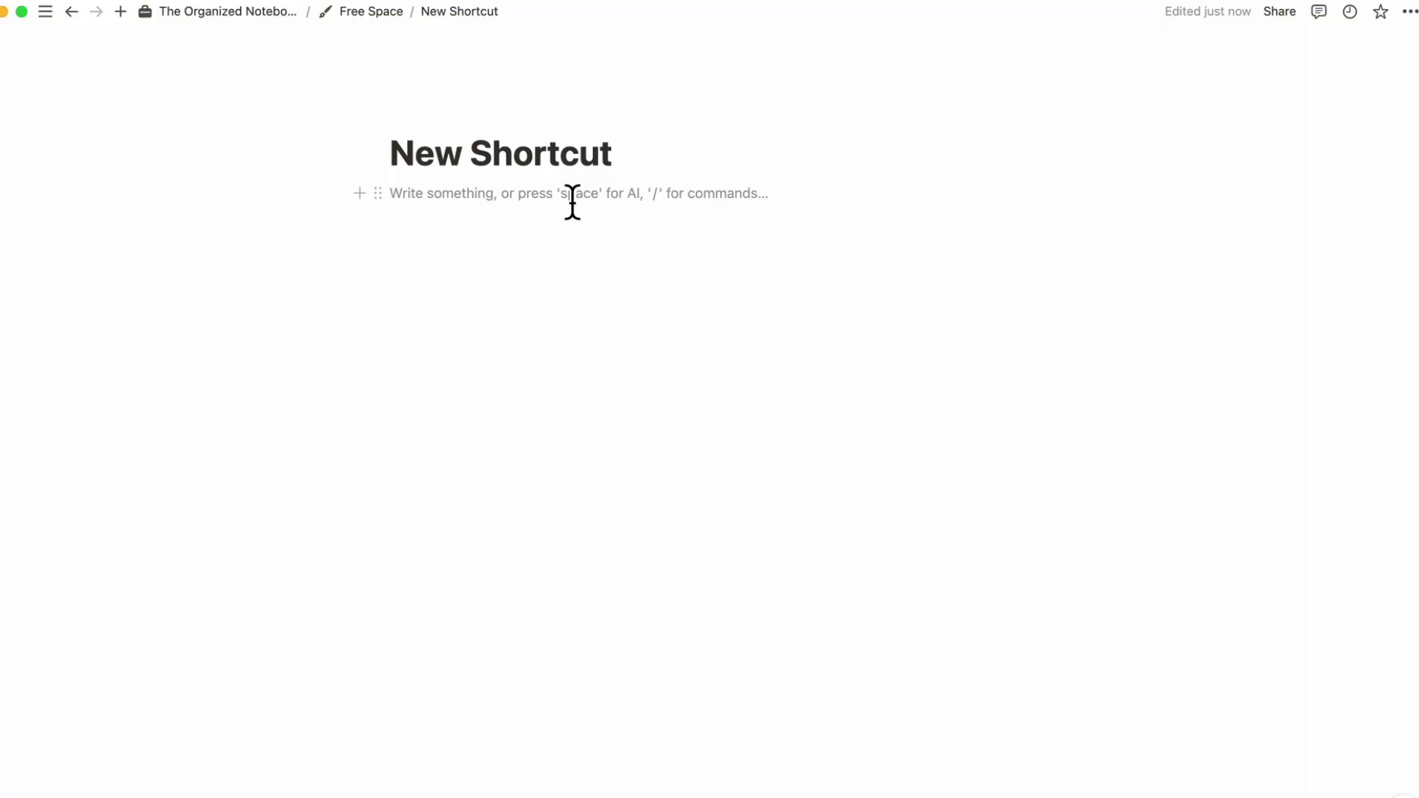
Search the workspace with Cmd+K for 'templates', then replace the query with 'home'
key("super+k")
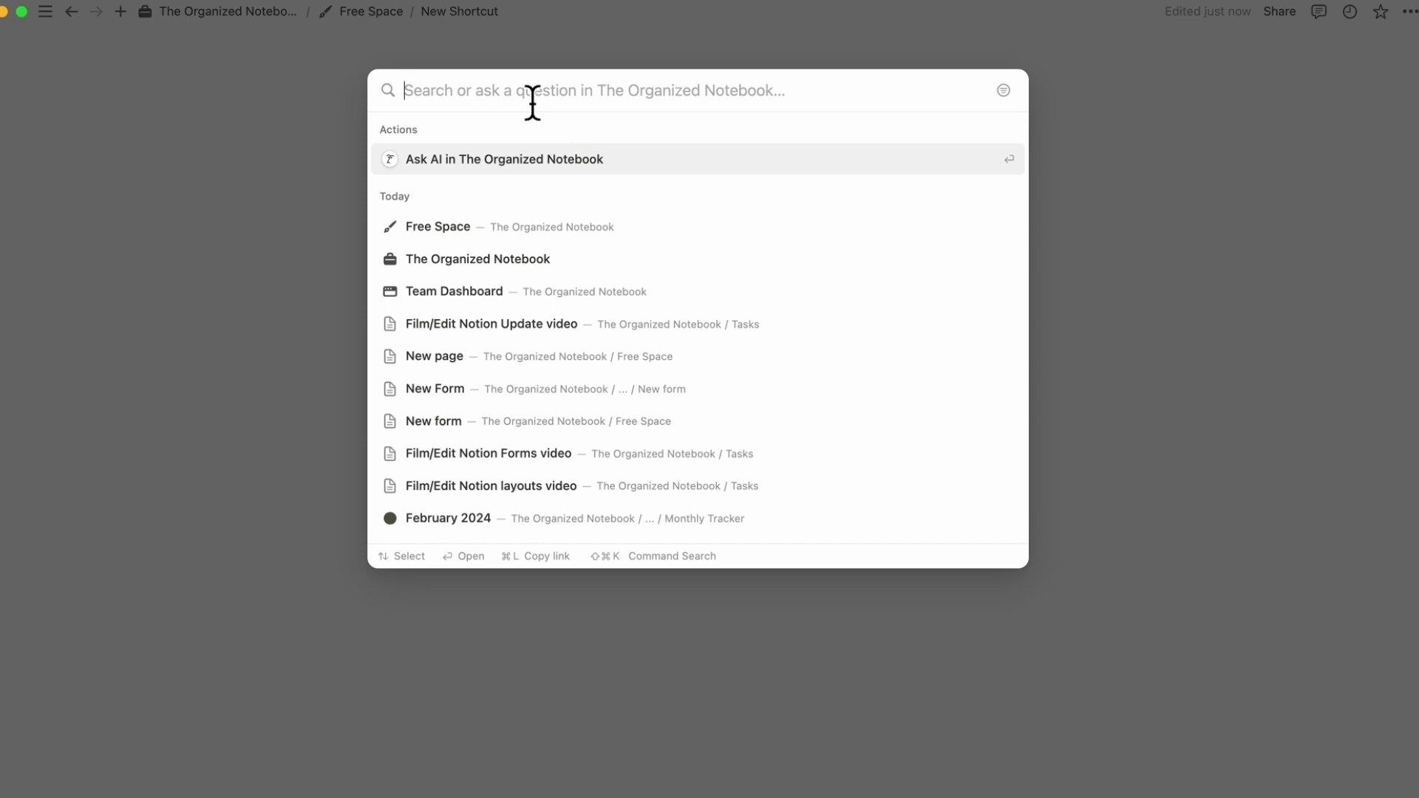
type("templates")
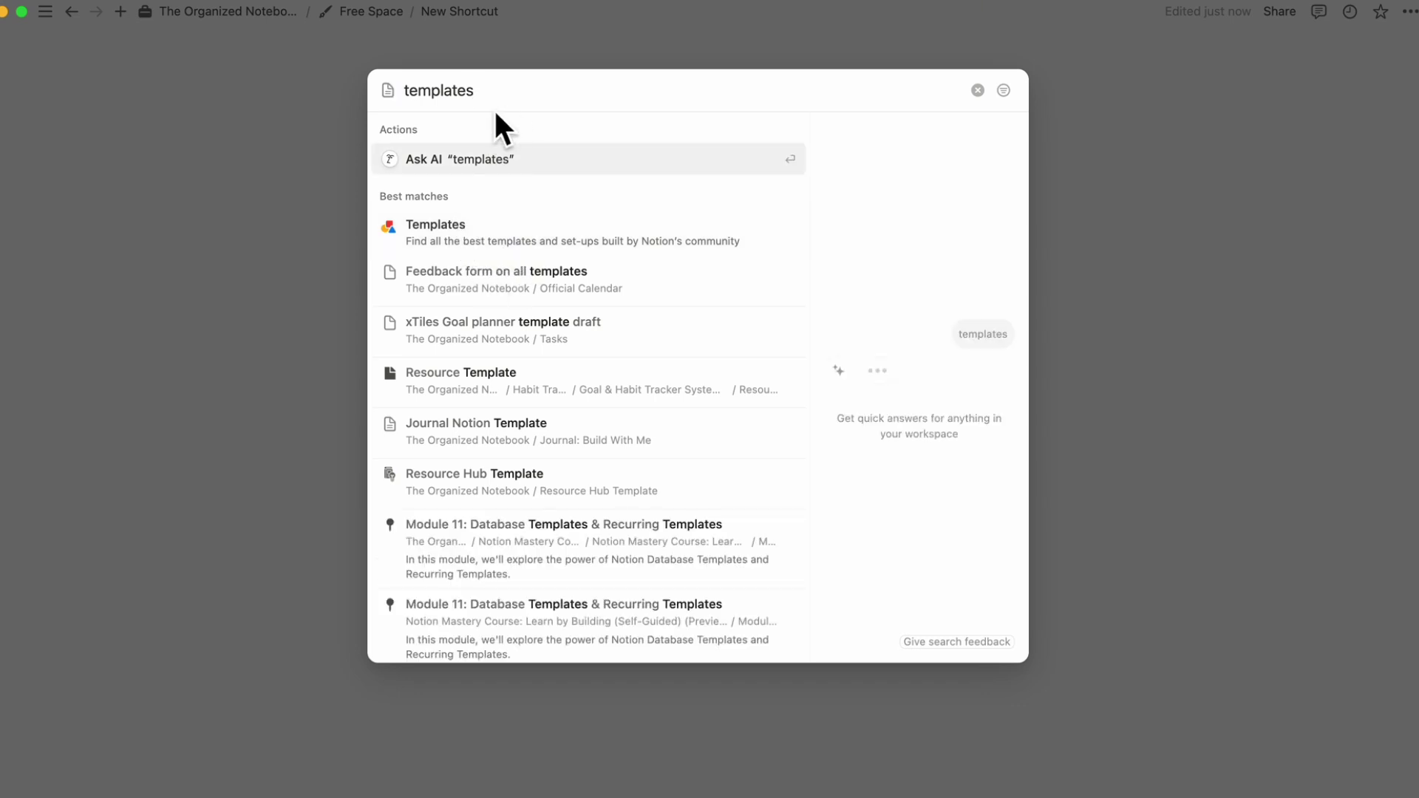
double_click(465, 91)
key("BackSpace")
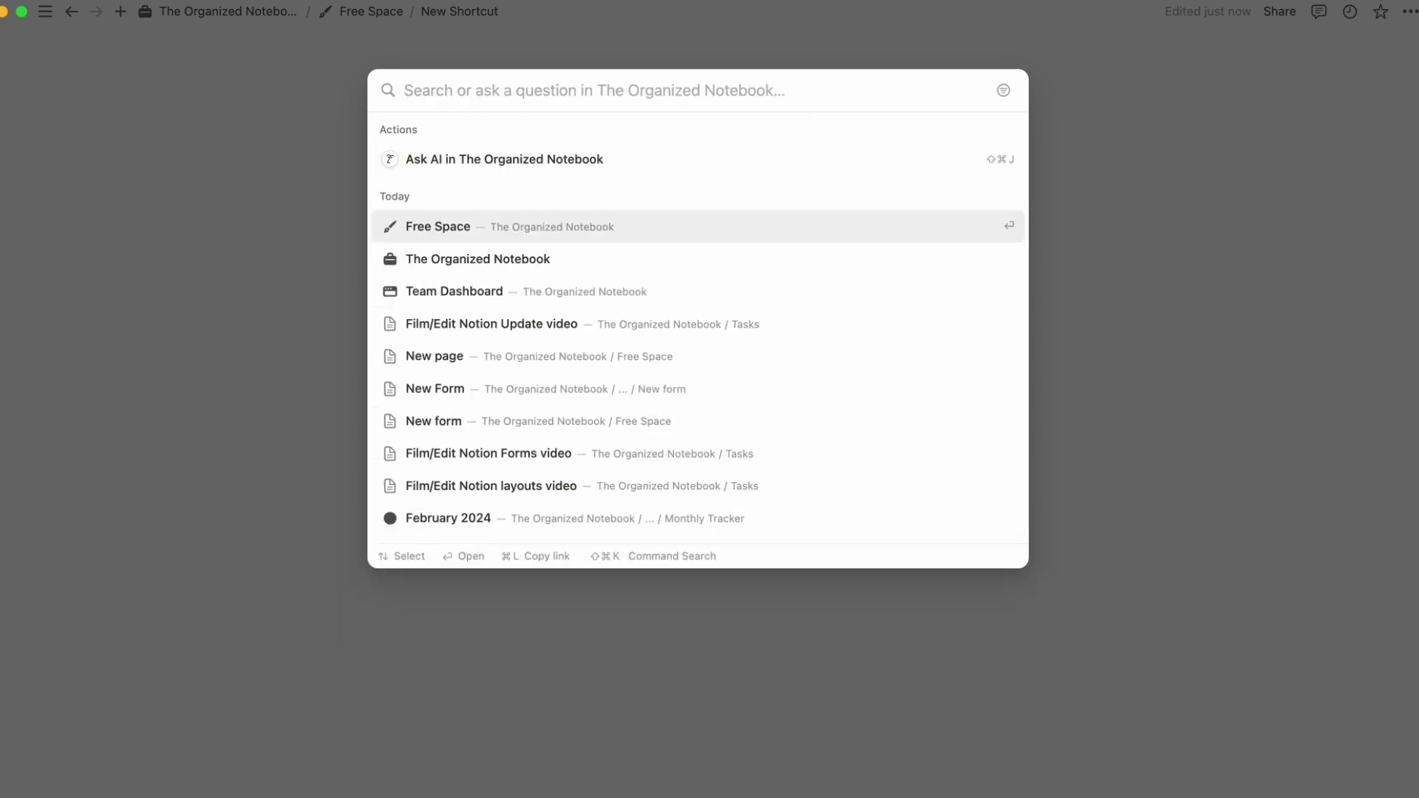
type("home")
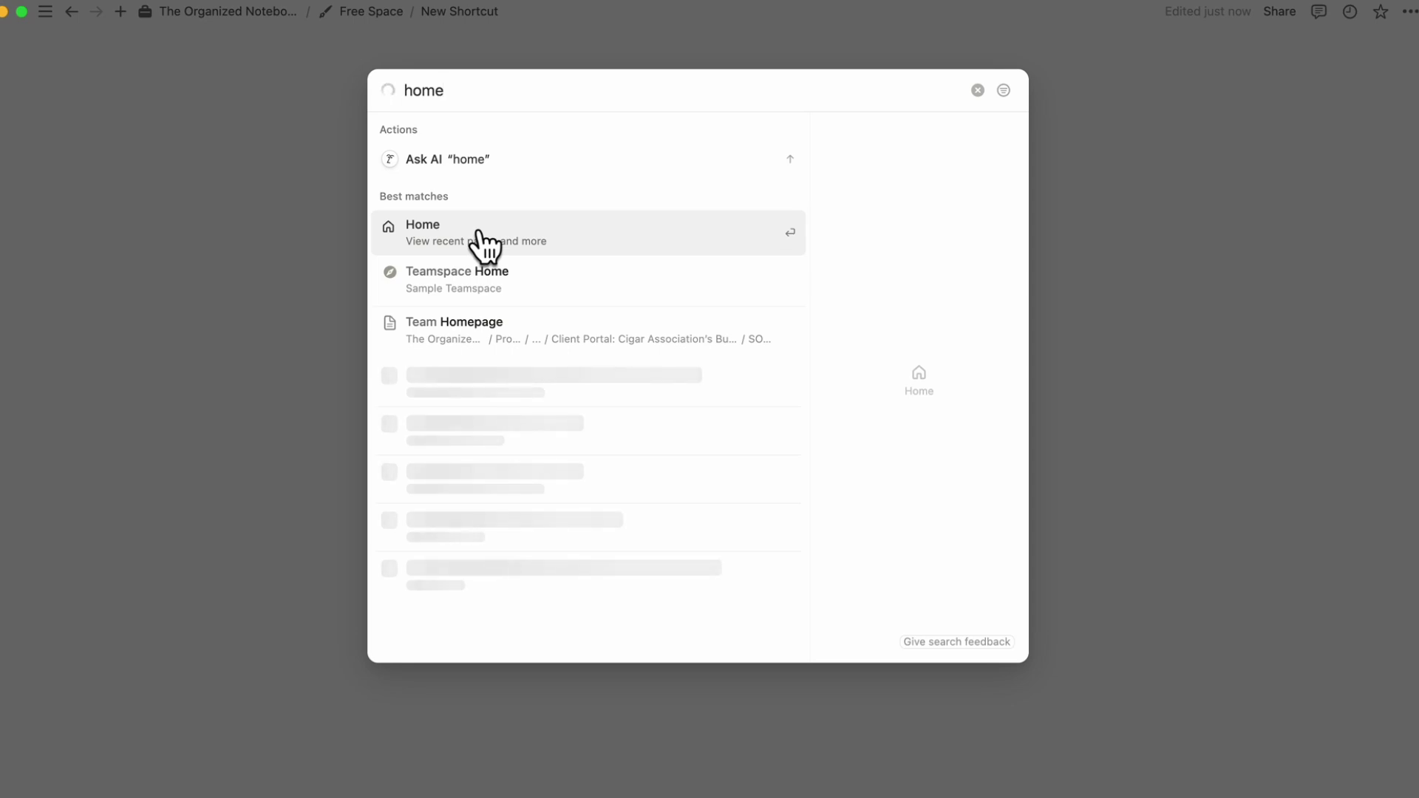